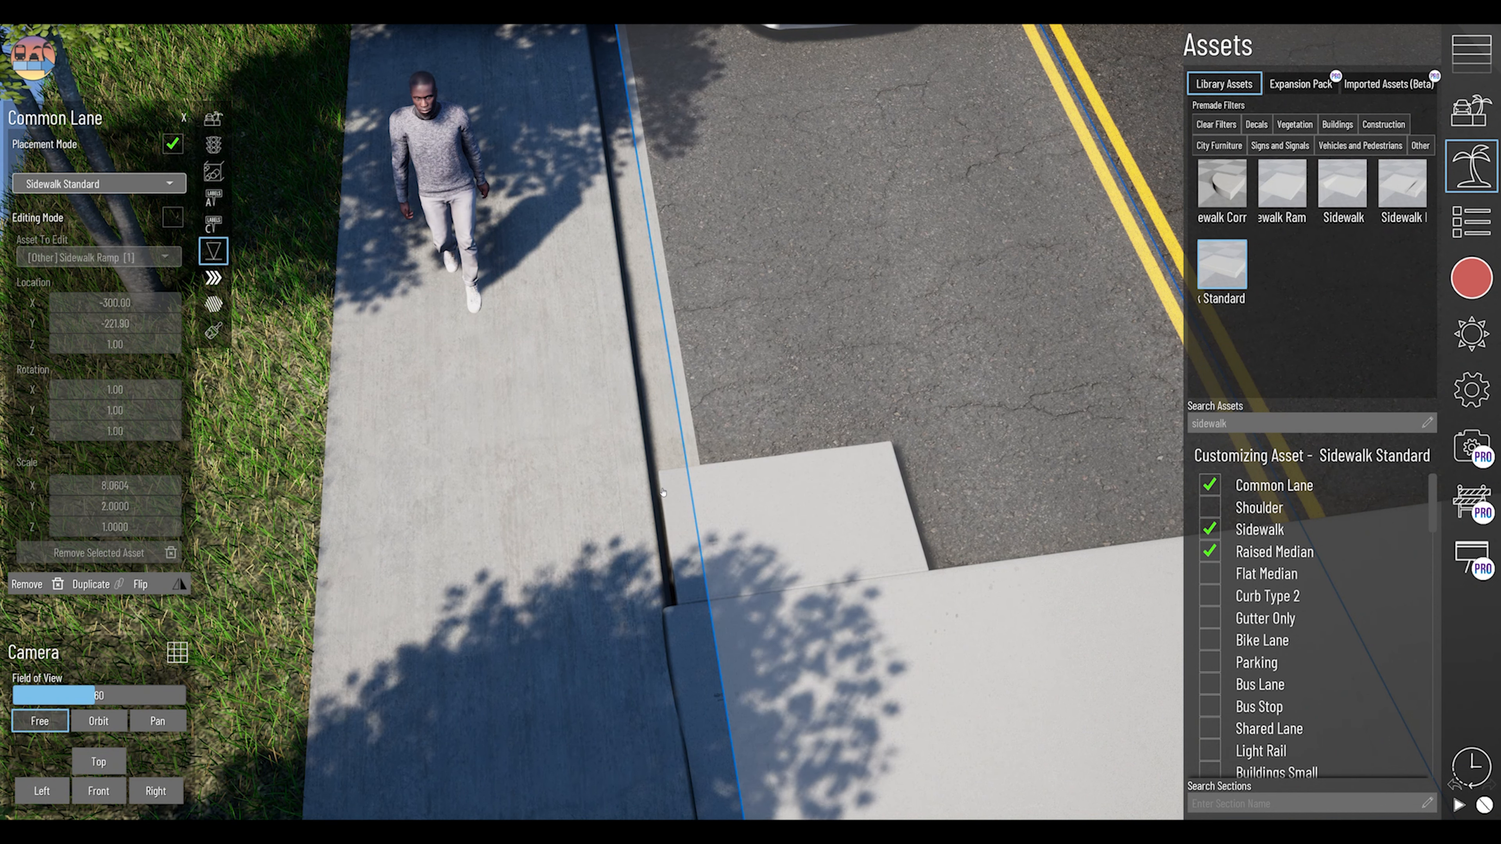
# Place a Sidewalk Standard slab beside the existing ramp in the Common Lane and set its Y location to -217.90.
pyautogui.click(756, 467)
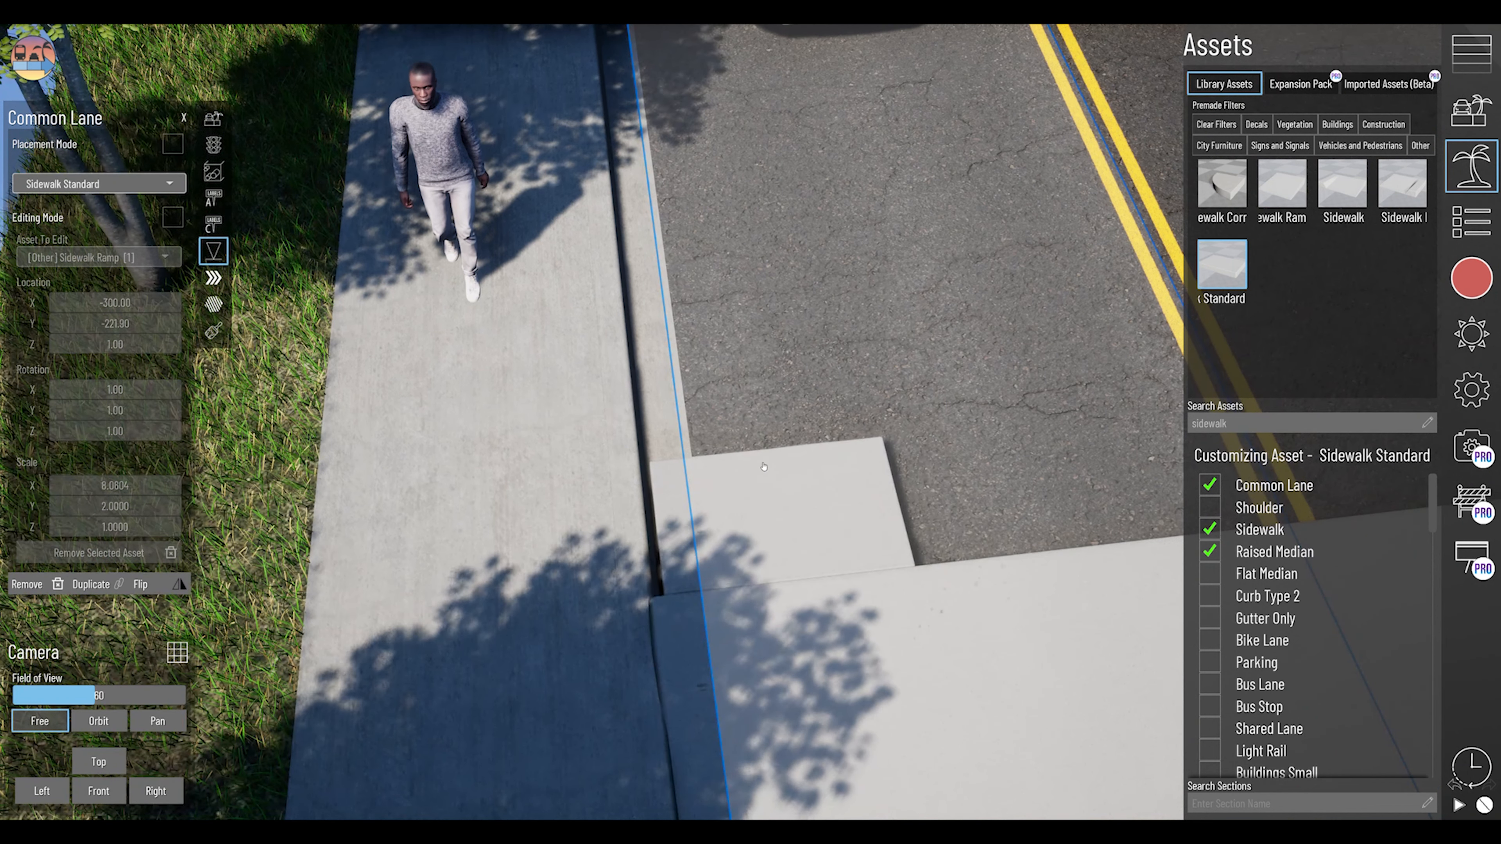
pyautogui.click(171, 218)
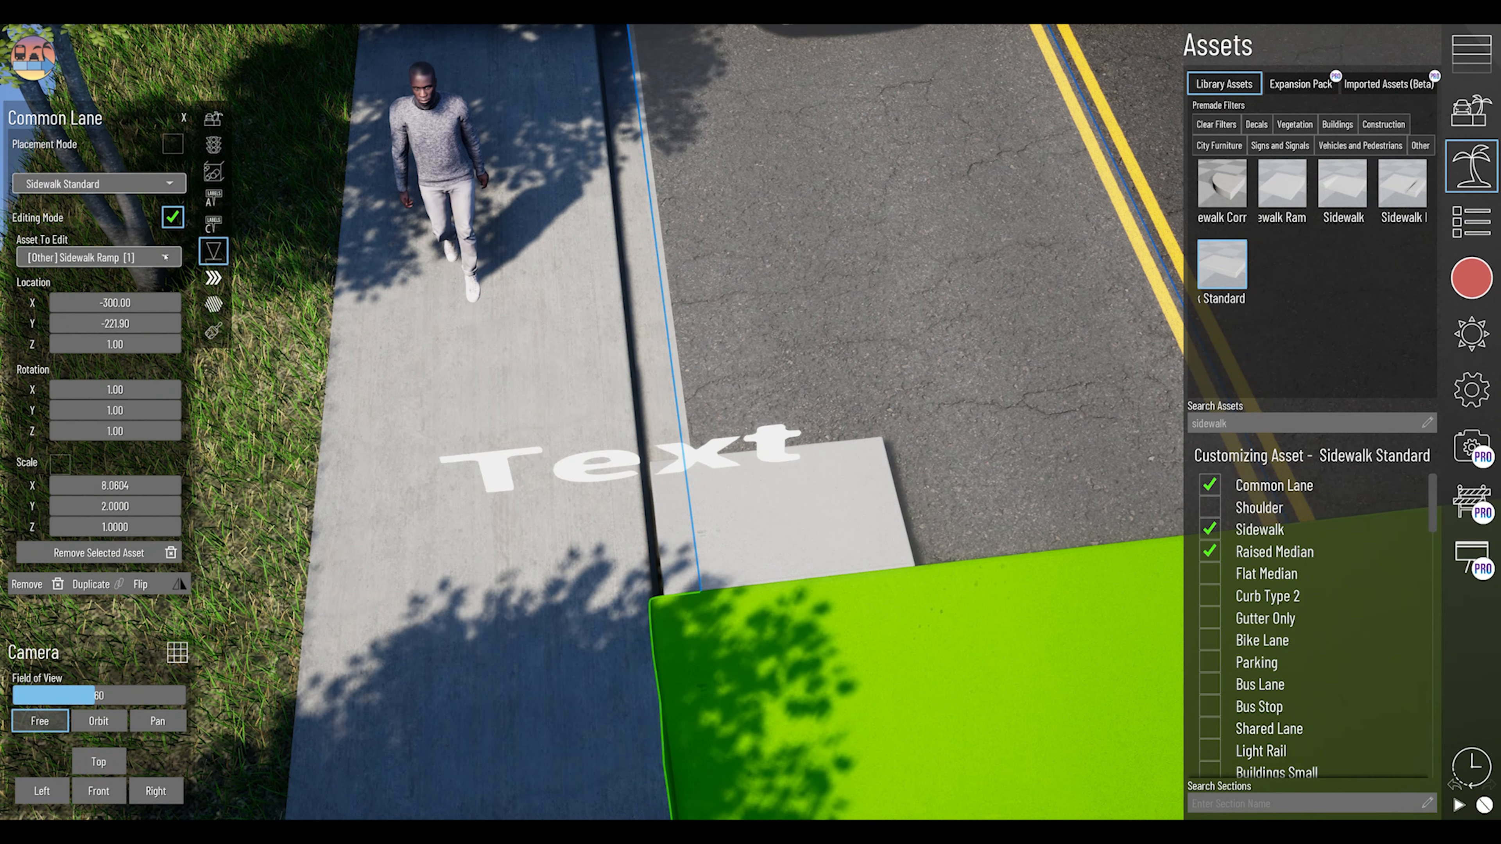
pyautogui.click(161, 257)
pyautogui.click(134, 292)
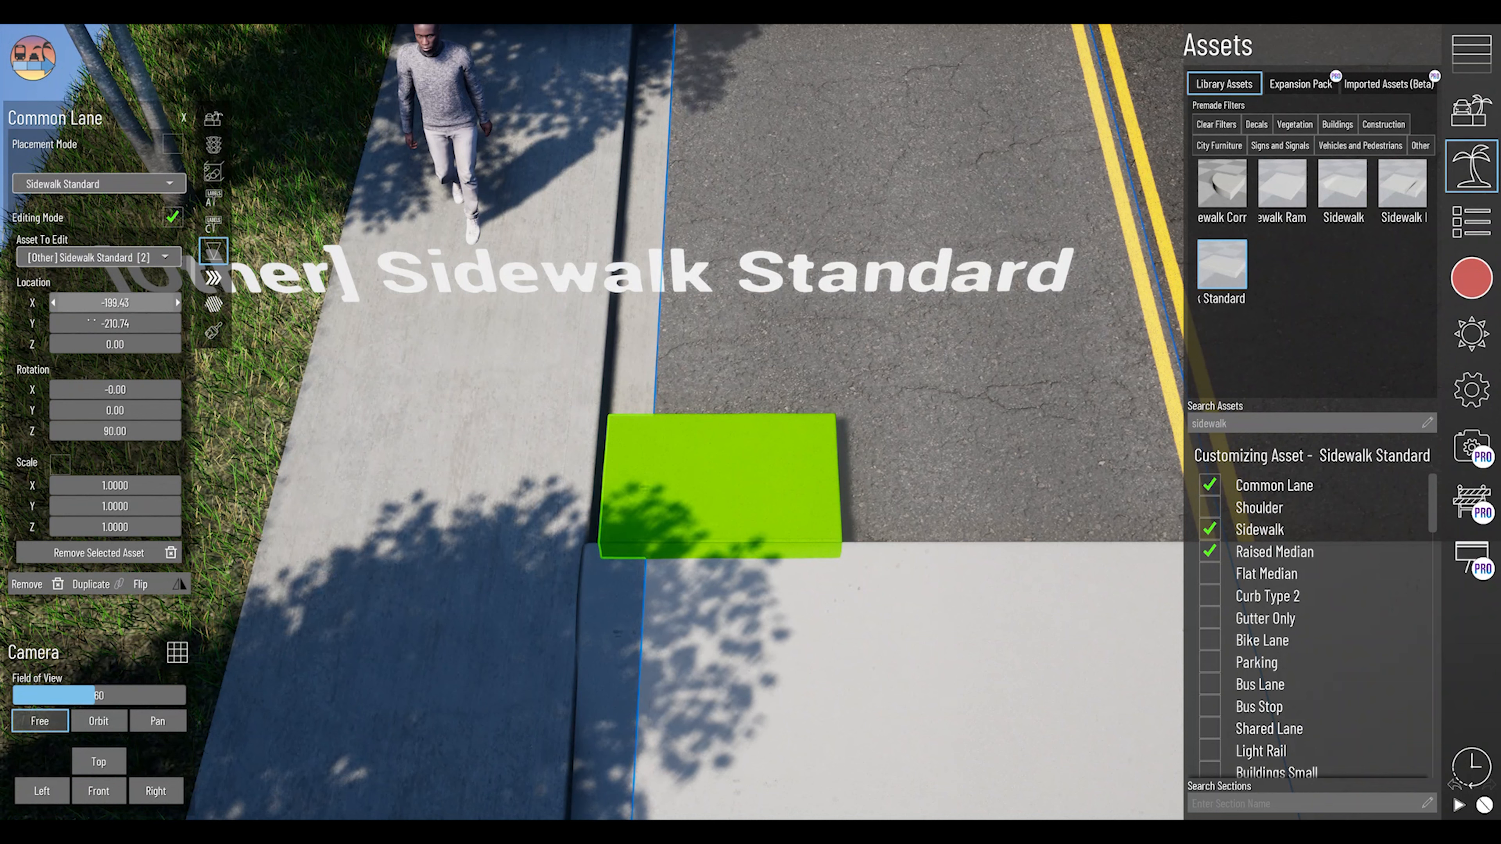
pyautogui.moveTo(131, 325); pyautogui.dragTo(113, 326)
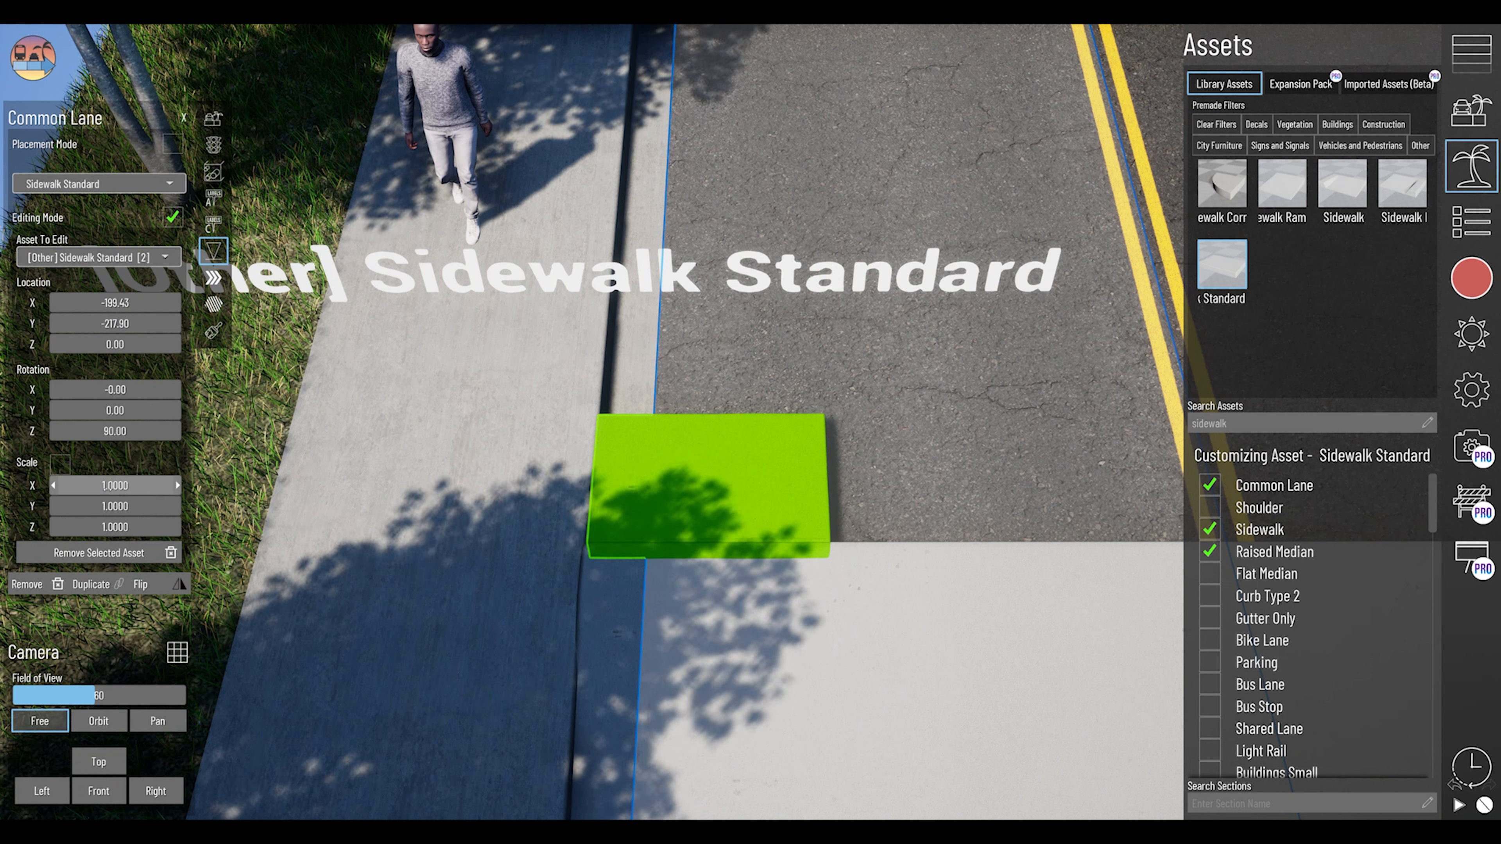
# Stretch the Sidewalk Standard slab across the full road width with an X scale of 5.3557.
pyautogui.moveTo(115, 486); pyautogui.dragTo(171, 486)
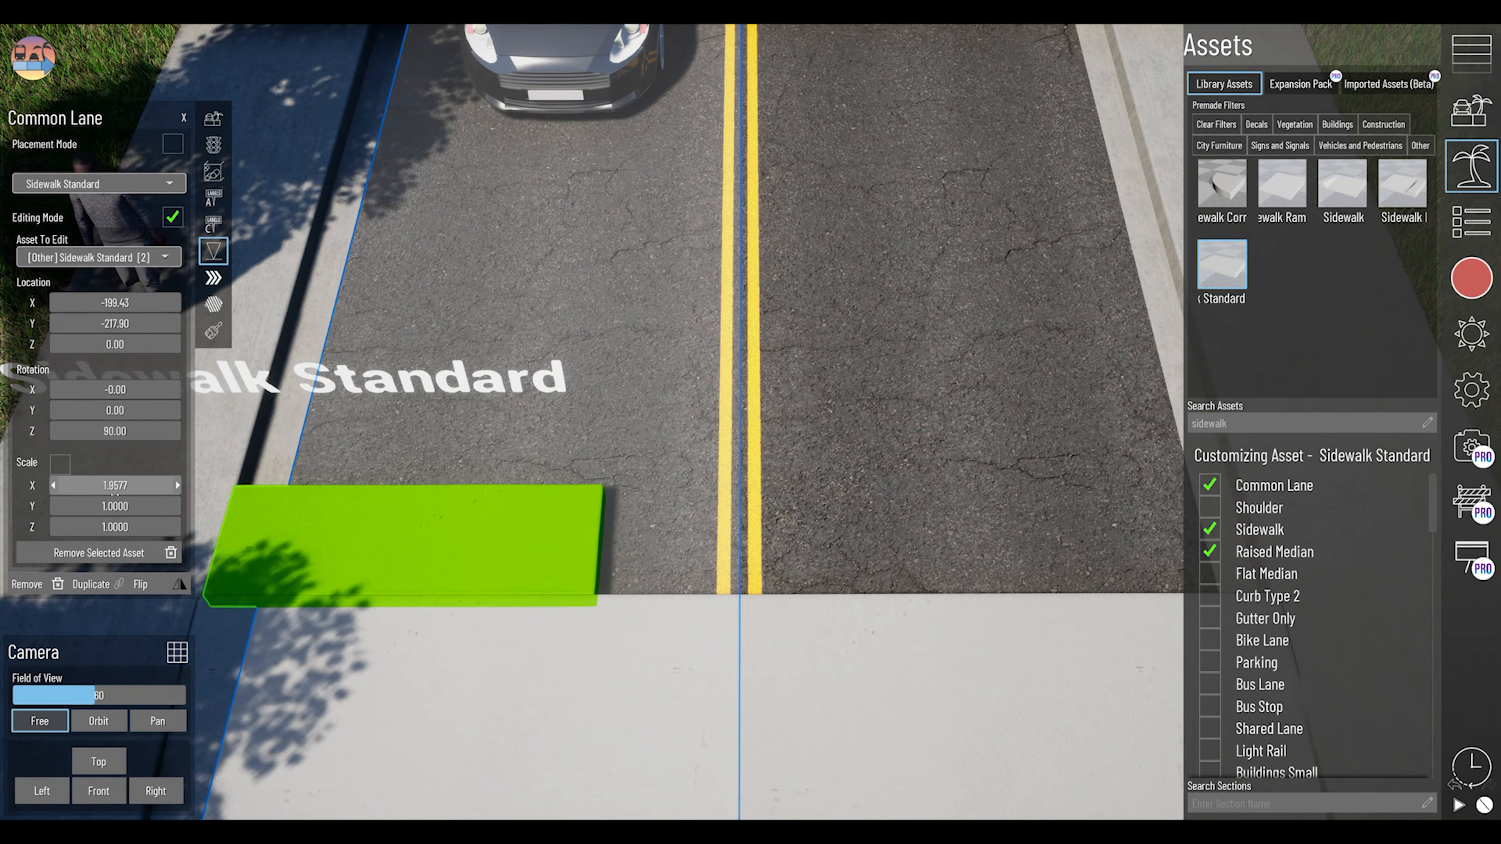
pyautogui.moveTo(128, 485); pyautogui.dragTo(293, 486)
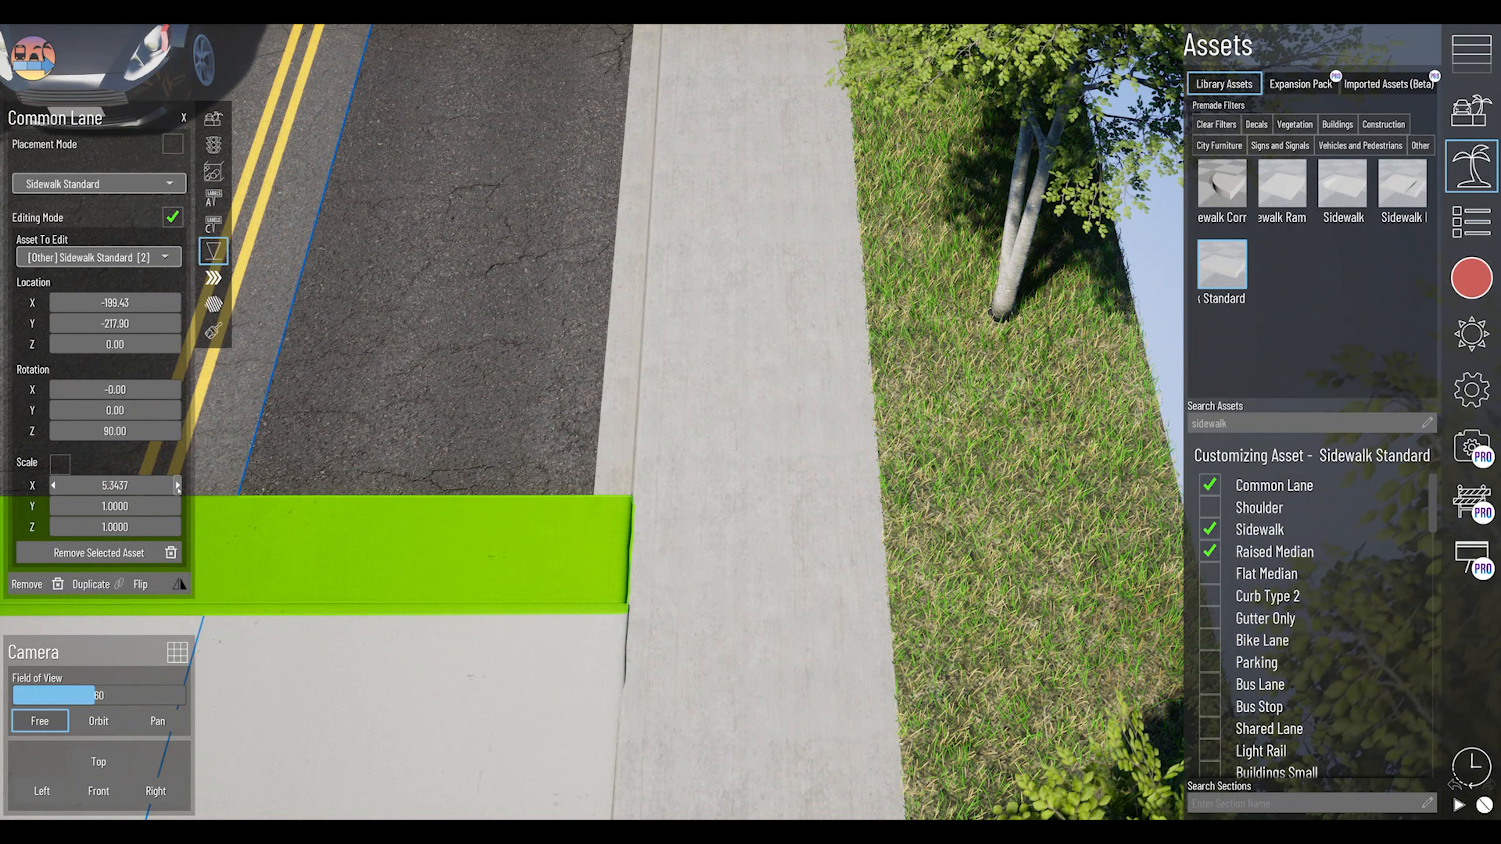
pyautogui.moveTo(118, 485); pyautogui.dragTo(142, 488)
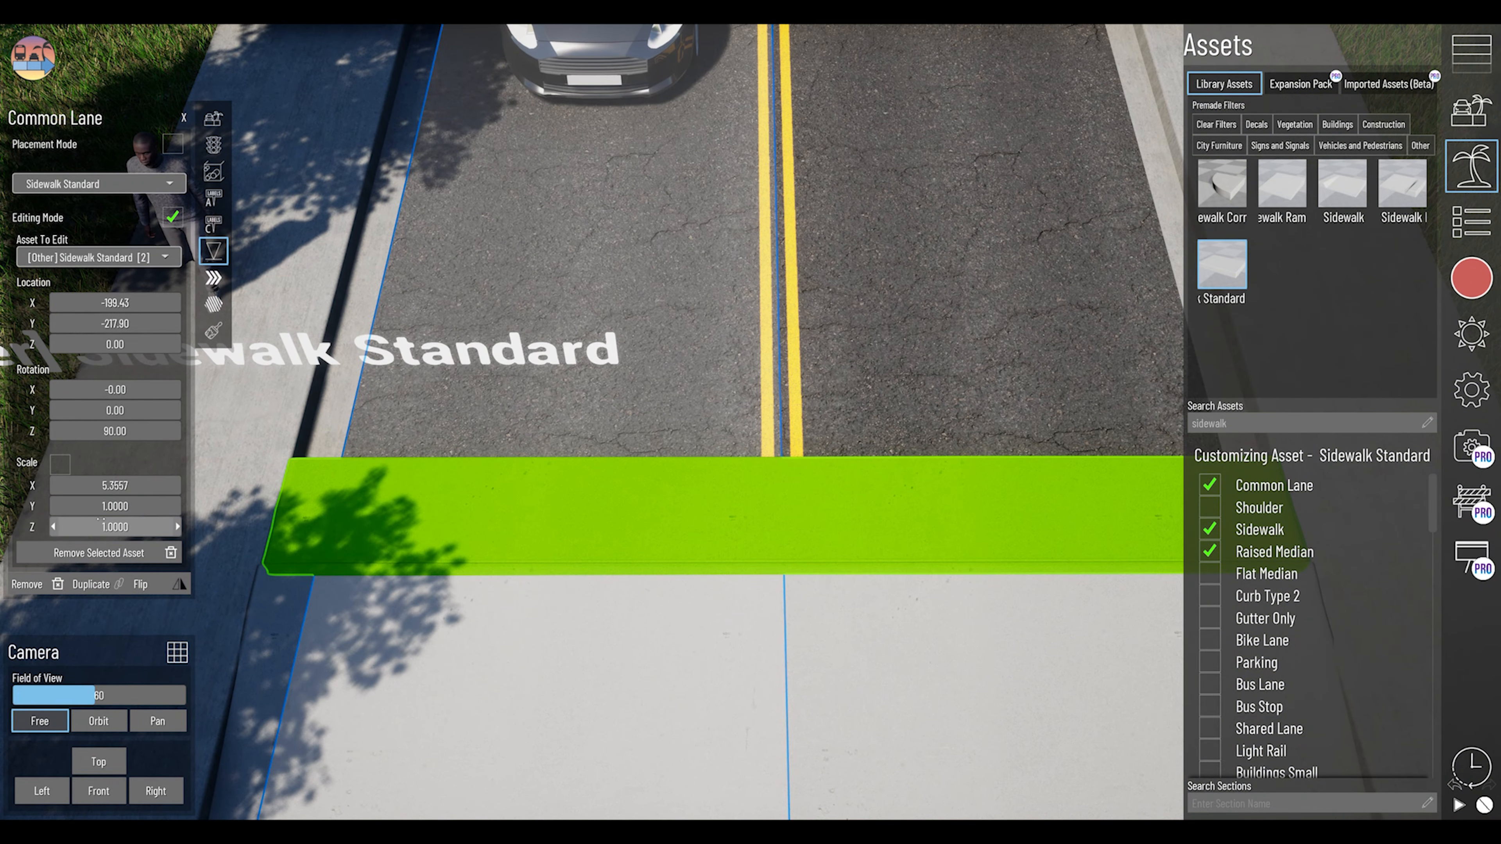
# Set the slab's Y scale to 2 and position it against the ramp at X -101.00, Y -219.10.
pyautogui.moveTo(114, 506); pyautogui.dragTo(146, 506)
pyautogui.write('2')
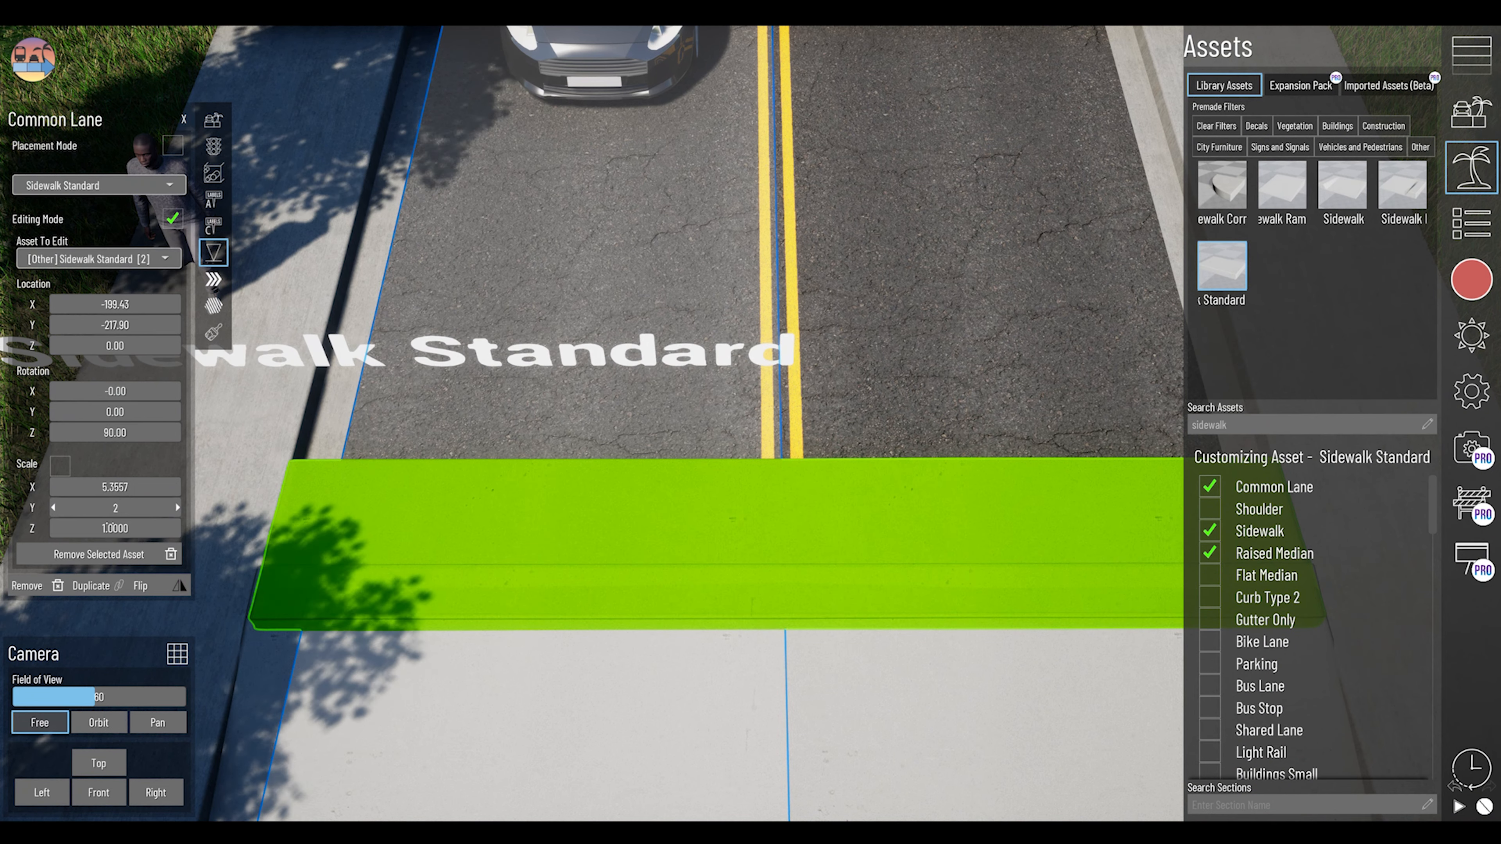
pyautogui.press('Return')
pyautogui.moveTo(851, 657); pyautogui.dragTo(851, 573)
pyautogui.moveTo(850, 573); pyautogui.dragTo(757, 563, button='right')
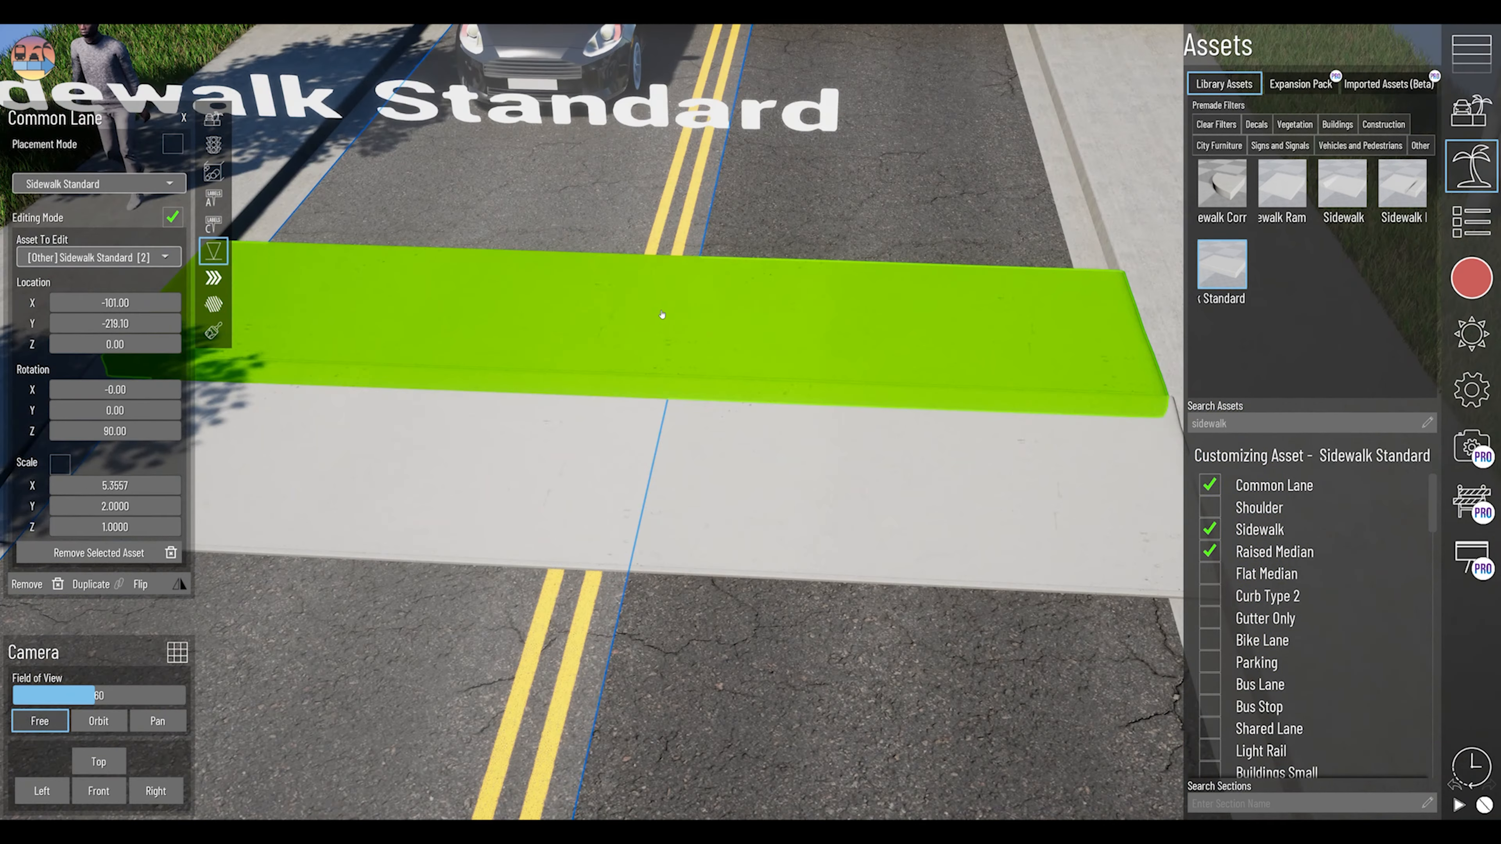
# Place a Sidewalk Ramp on the road at the slab's open edge and rotate it about Z for the opposite approach.
pyautogui.moveTo(589, 315); pyautogui.dragTo(521, 295, button='right')
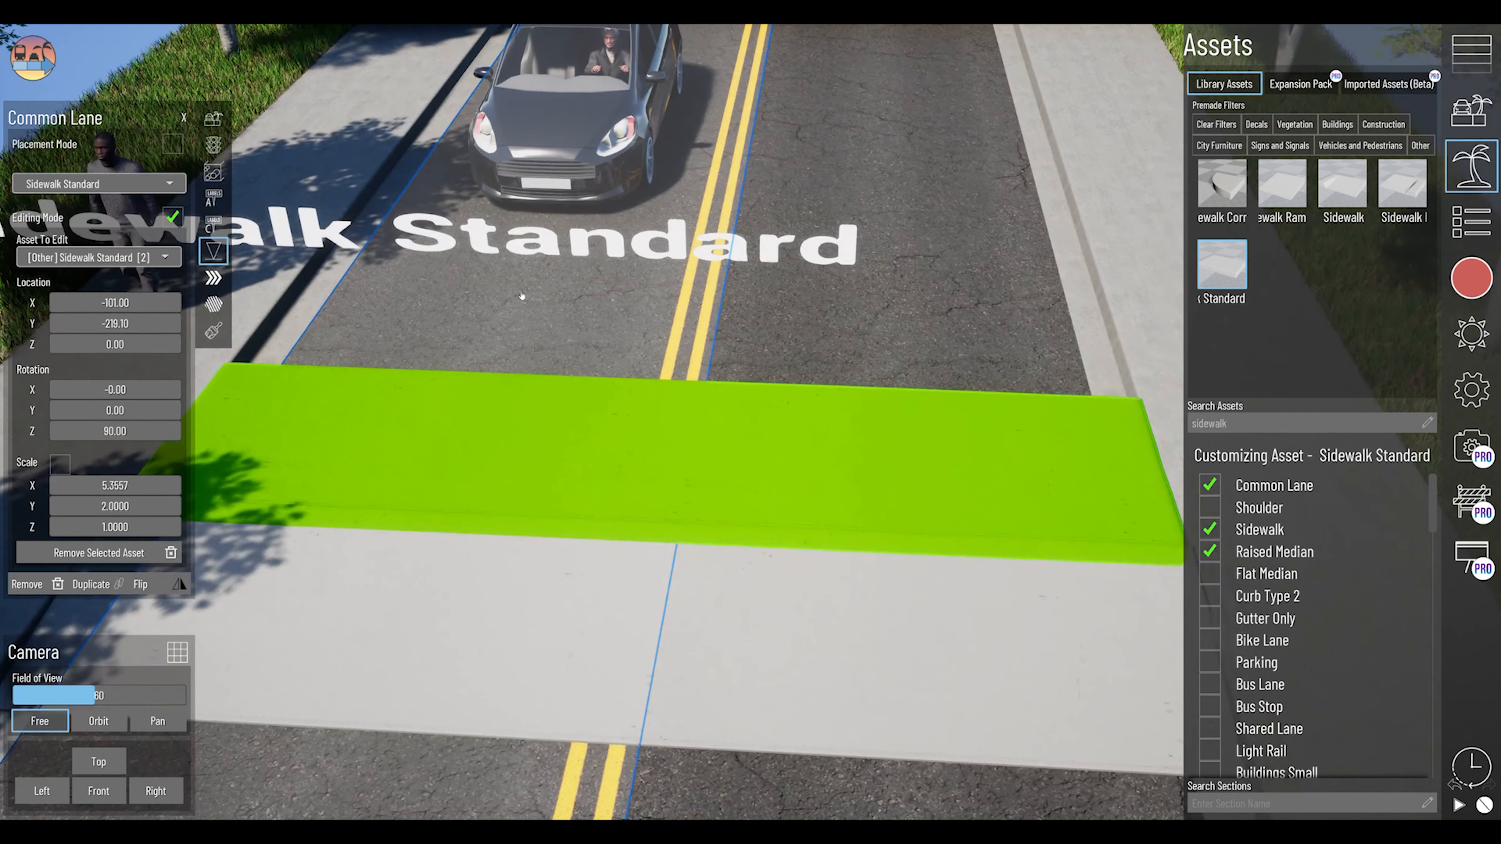
pyautogui.click(169, 147)
pyautogui.click(151, 184)
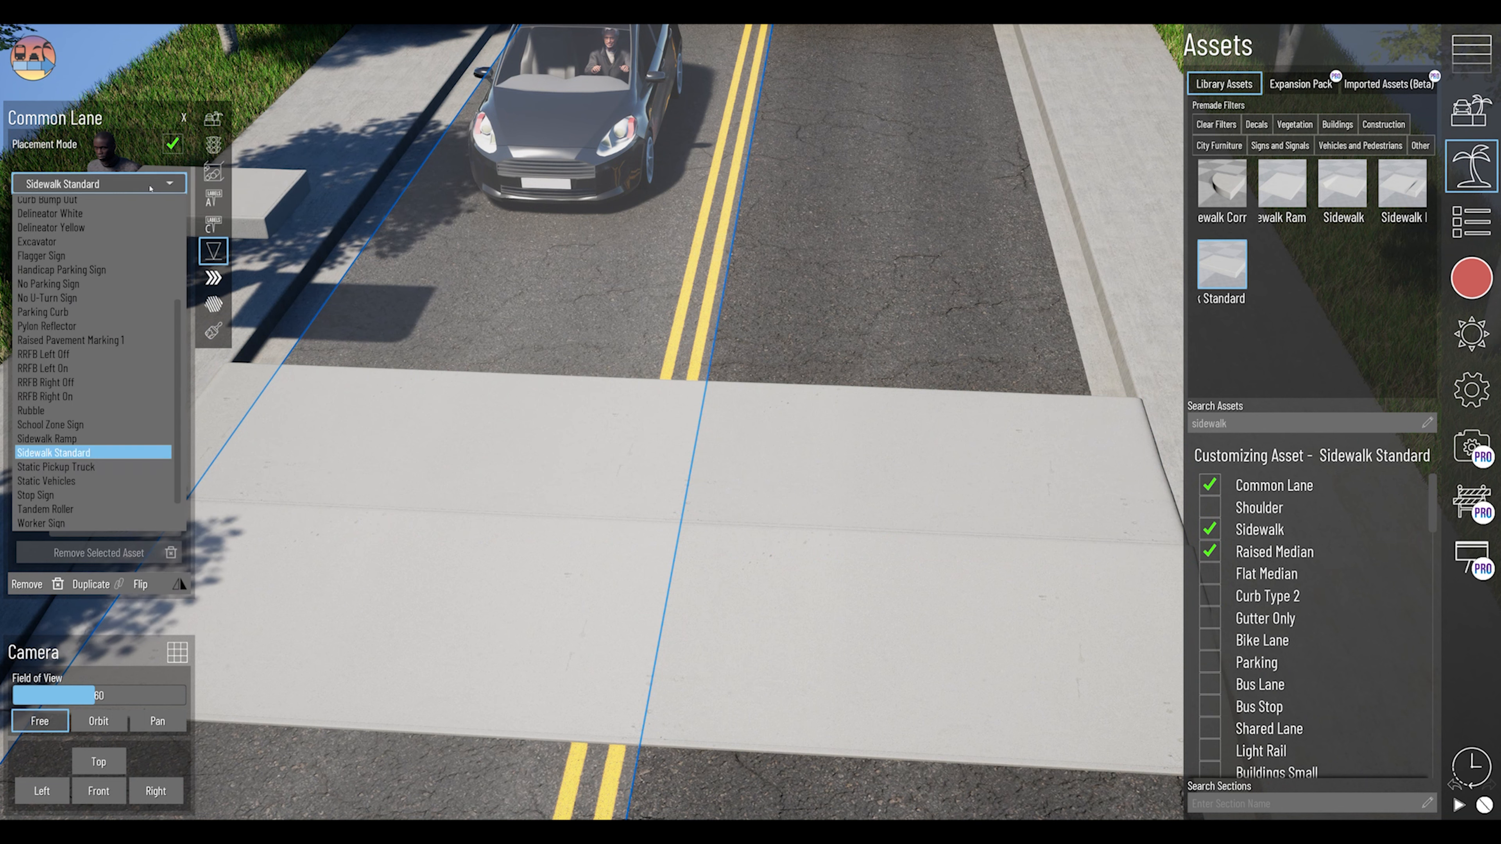
pyautogui.click(102, 438)
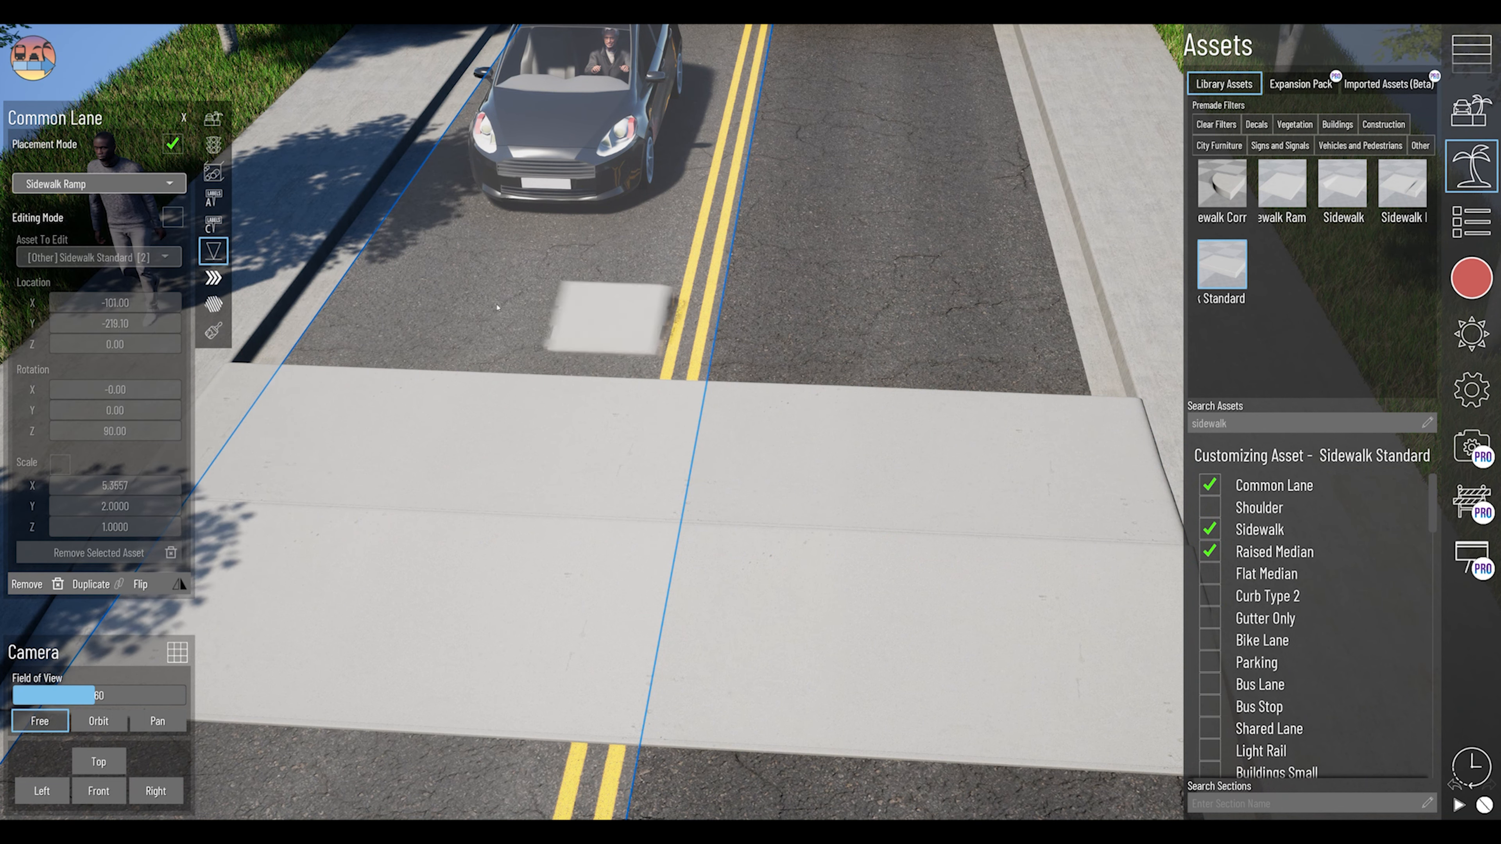
pyautogui.moveTo(602, 314); pyautogui.dragTo(628, 290, button='right')
pyautogui.click(689, 251)
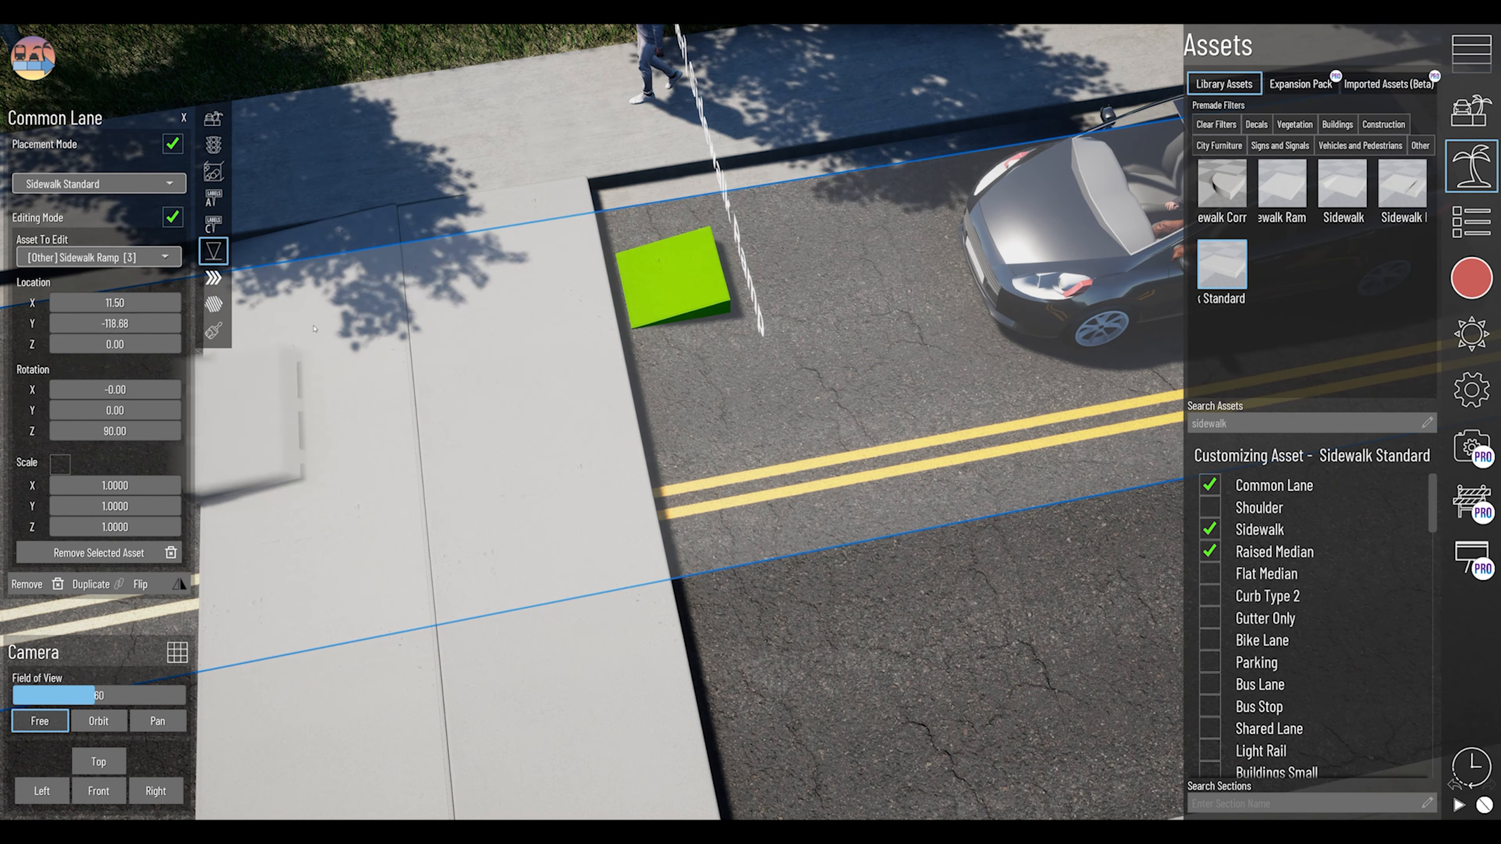
pyautogui.moveTo(118, 431); pyautogui.dragTo(77, 431)
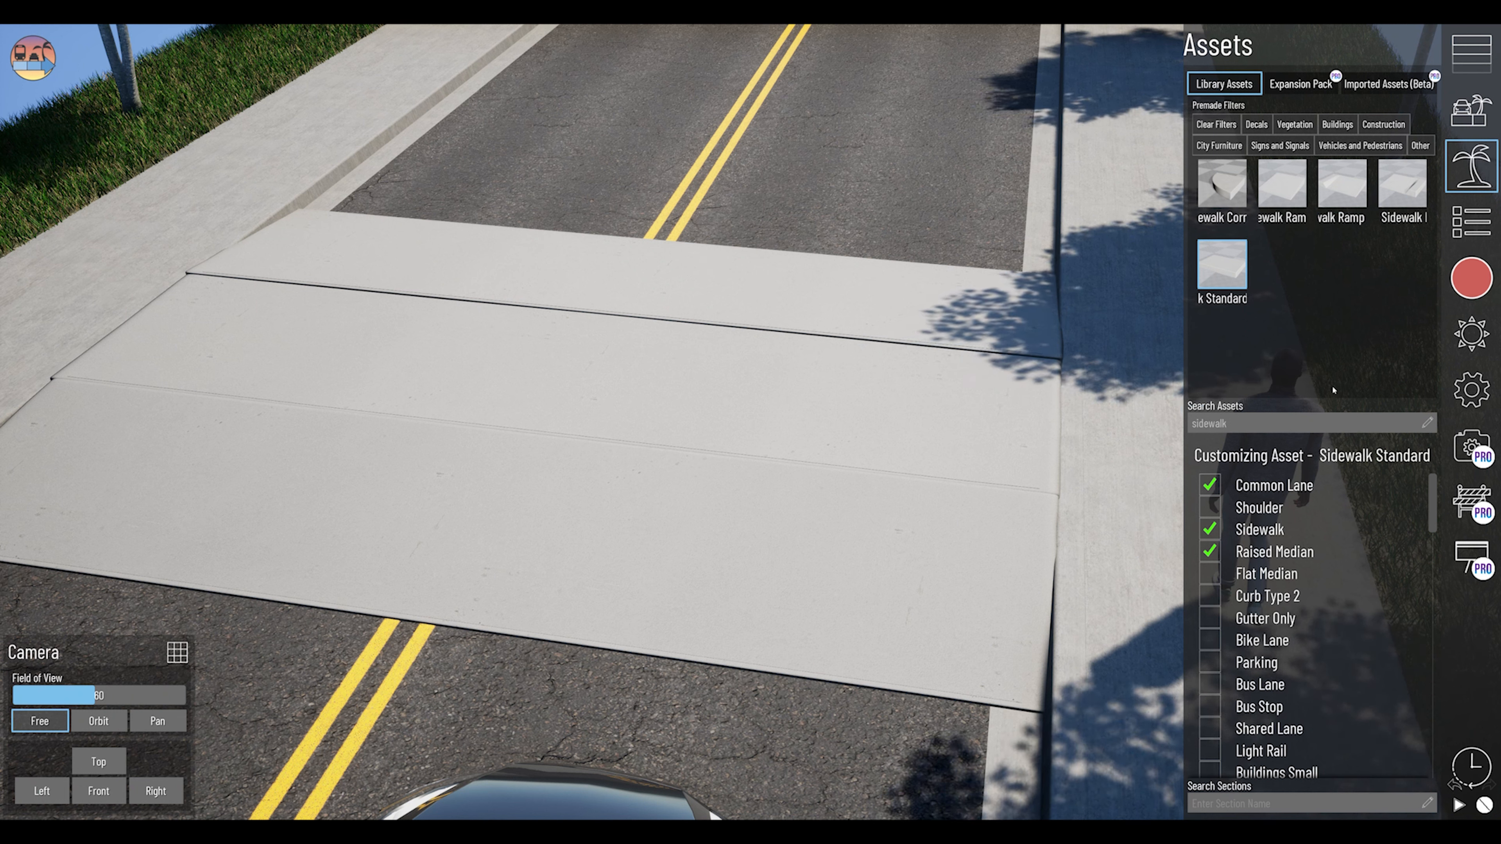
# Place a Truncated Domes 1 decal on the Sidewalk section next to the raised crossing.
pyautogui.moveTo(1052, 536); pyautogui.dragTo(955, 515, button='right')
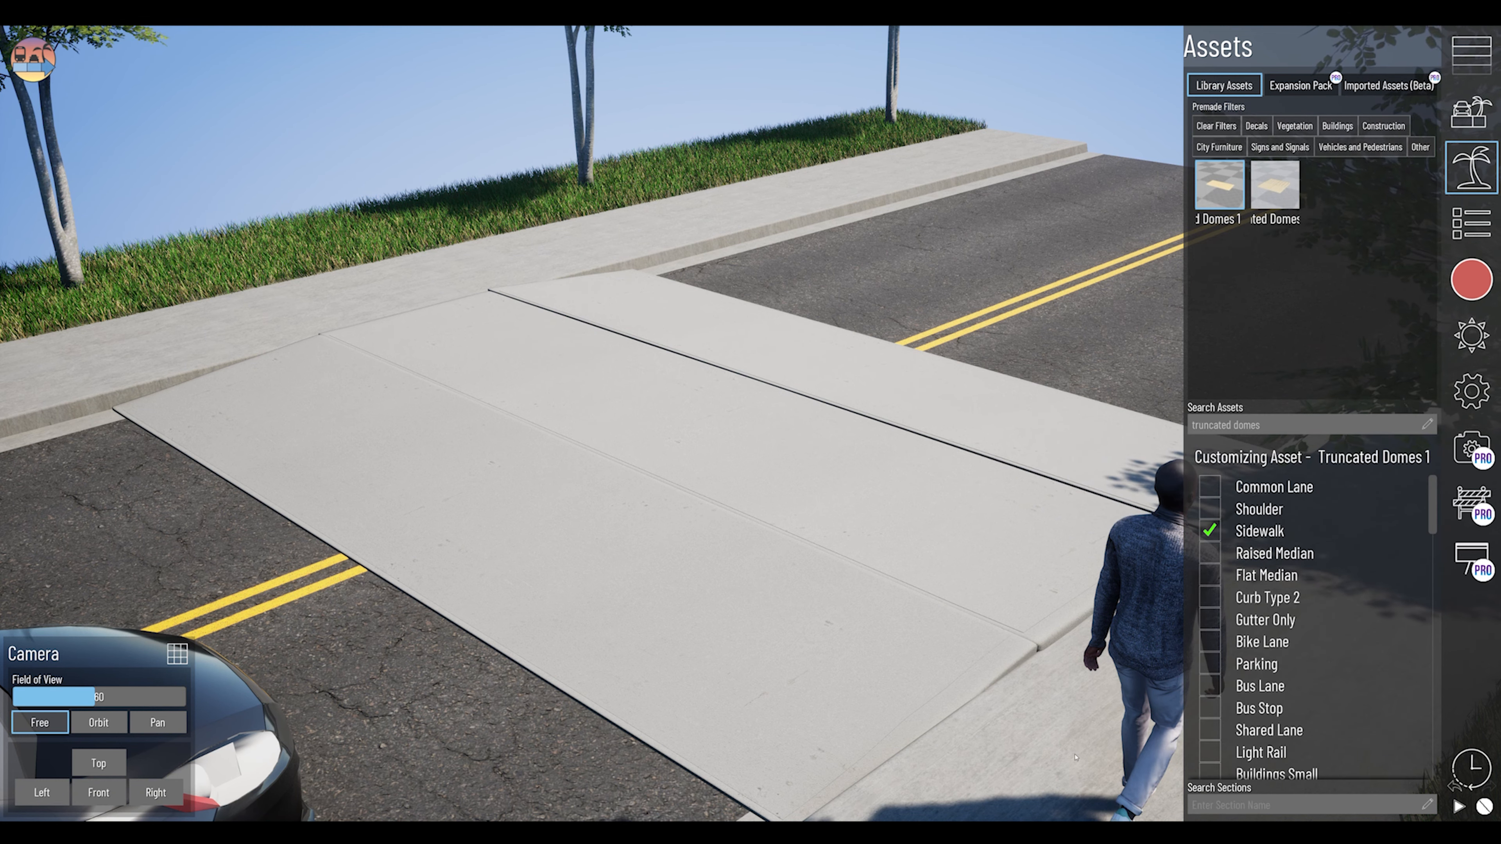
pyautogui.moveTo(1076, 758); pyautogui.dragTo(945, 644, button='middle')
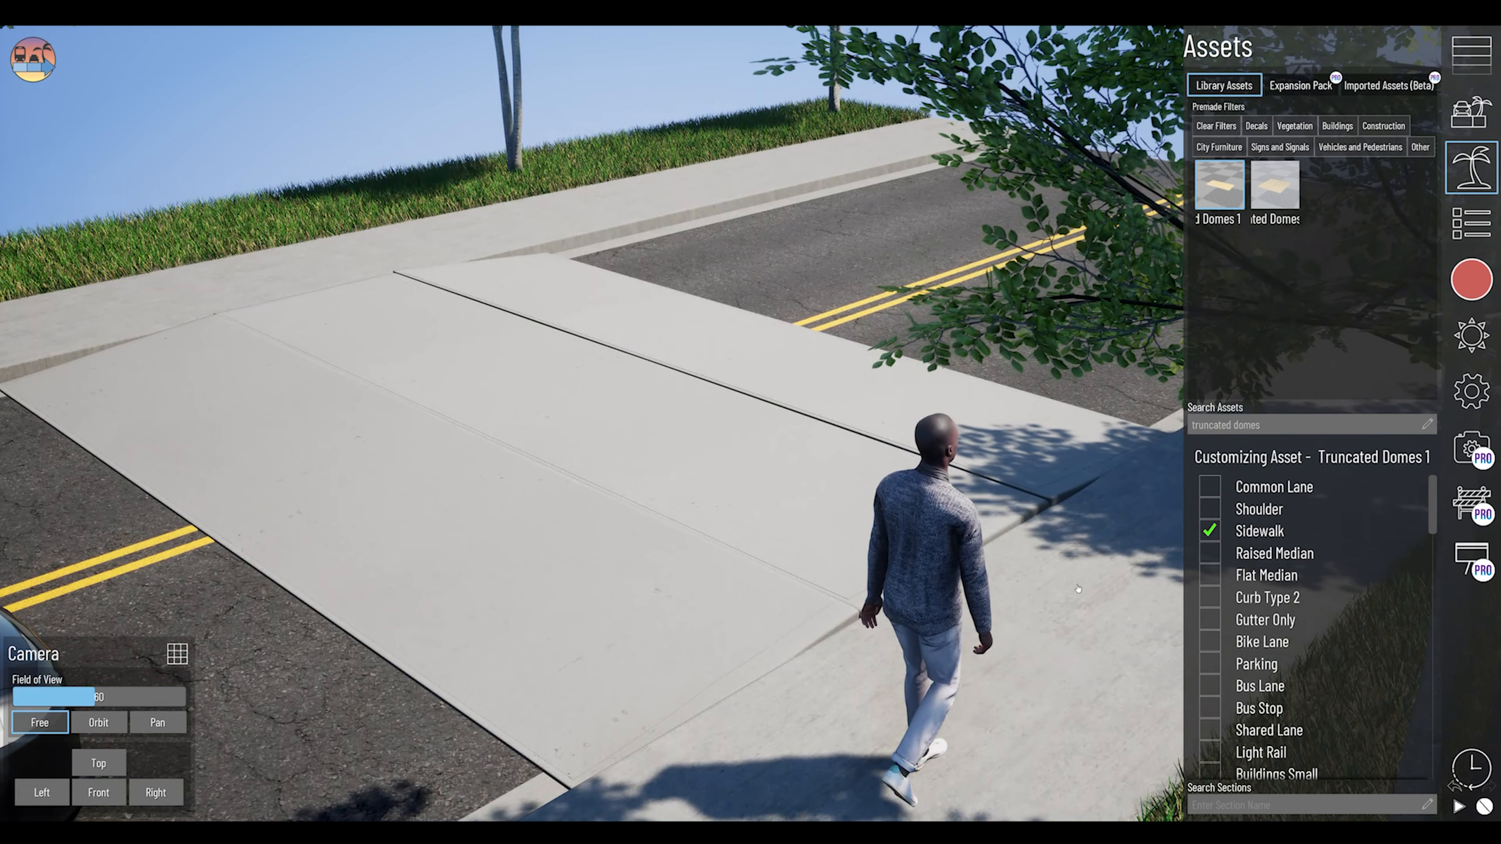
pyautogui.click(945, 645)
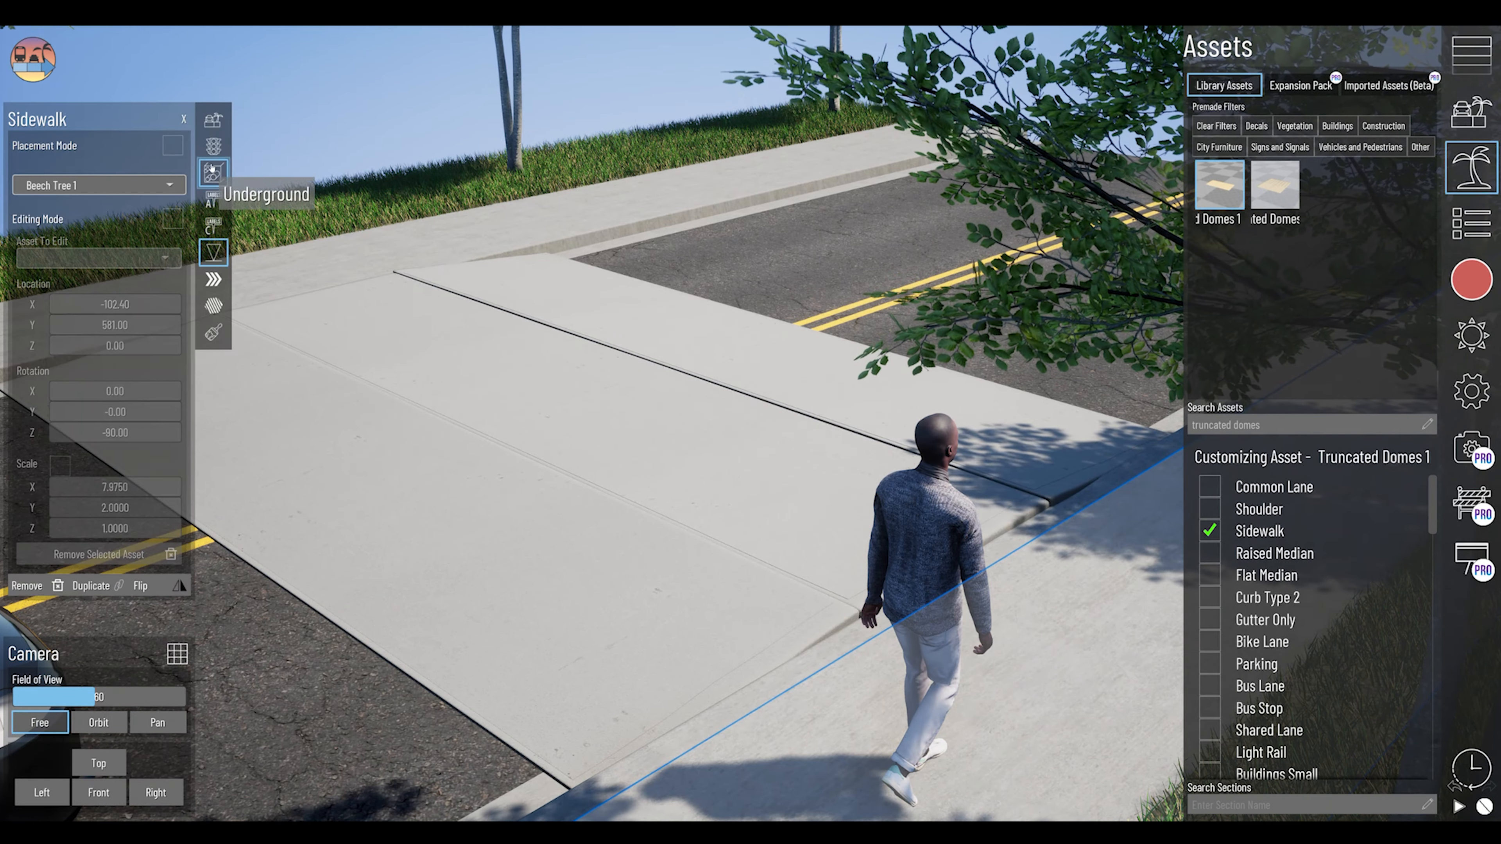
pyautogui.click(177, 148)
pyautogui.click(154, 186)
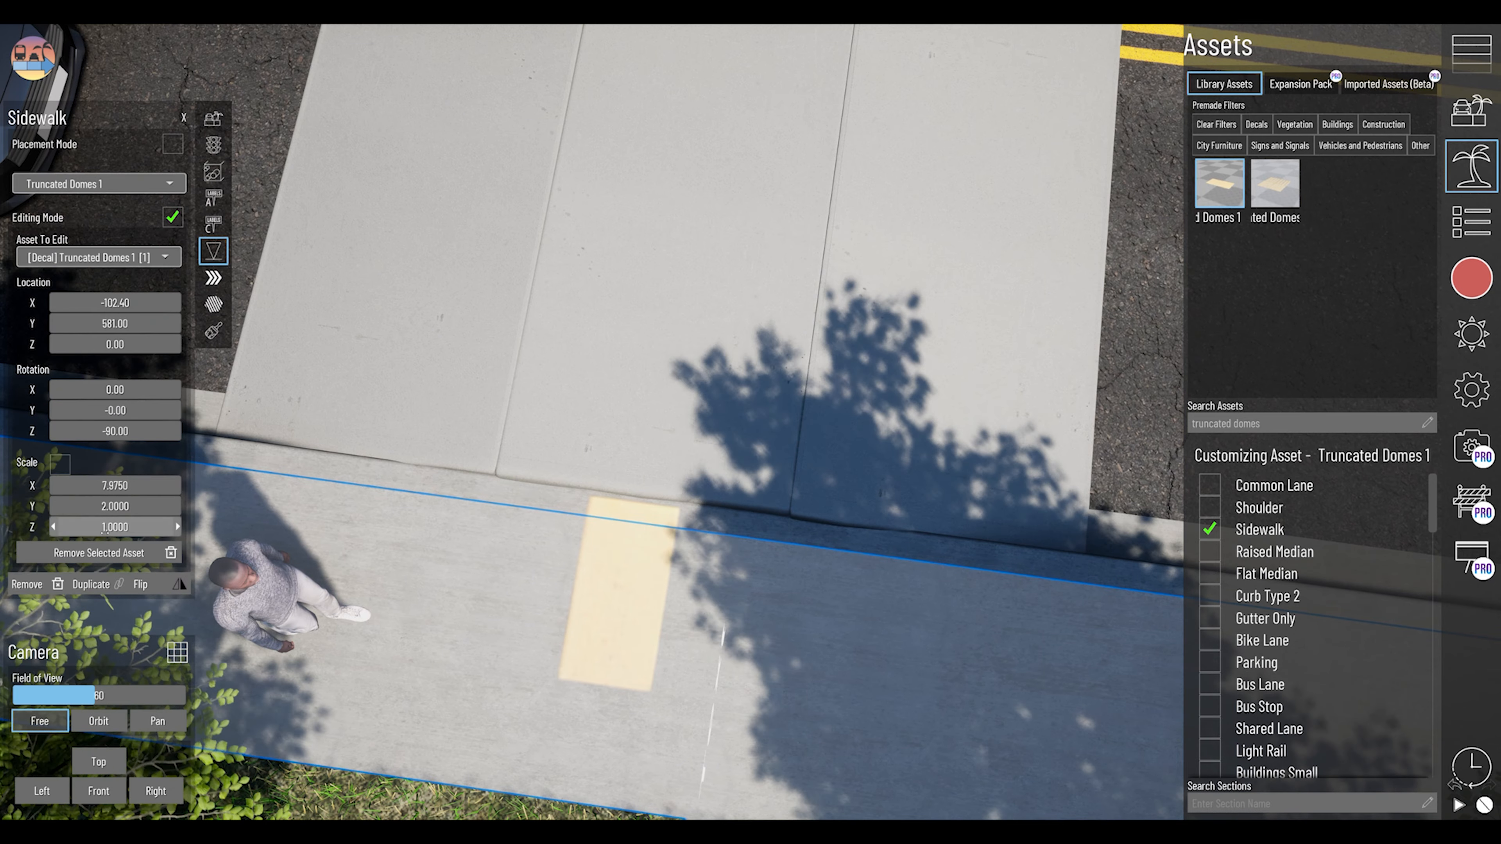
# Give the truncated domes a Z scale of 1, location X -98.60, Y -4.90 and a Z rotation of -180.
pyautogui.moveTo(118, 526); pyautogui.dragTo(141, 520)
pyautogui.write('1')
pyautogui.press('Return')
pyautogui.moveTo(115, 302); pyautogui.dragTo(133, 303)
pyautogui.moveTo(121, 431); pyautogui.dragTo(88, 431)
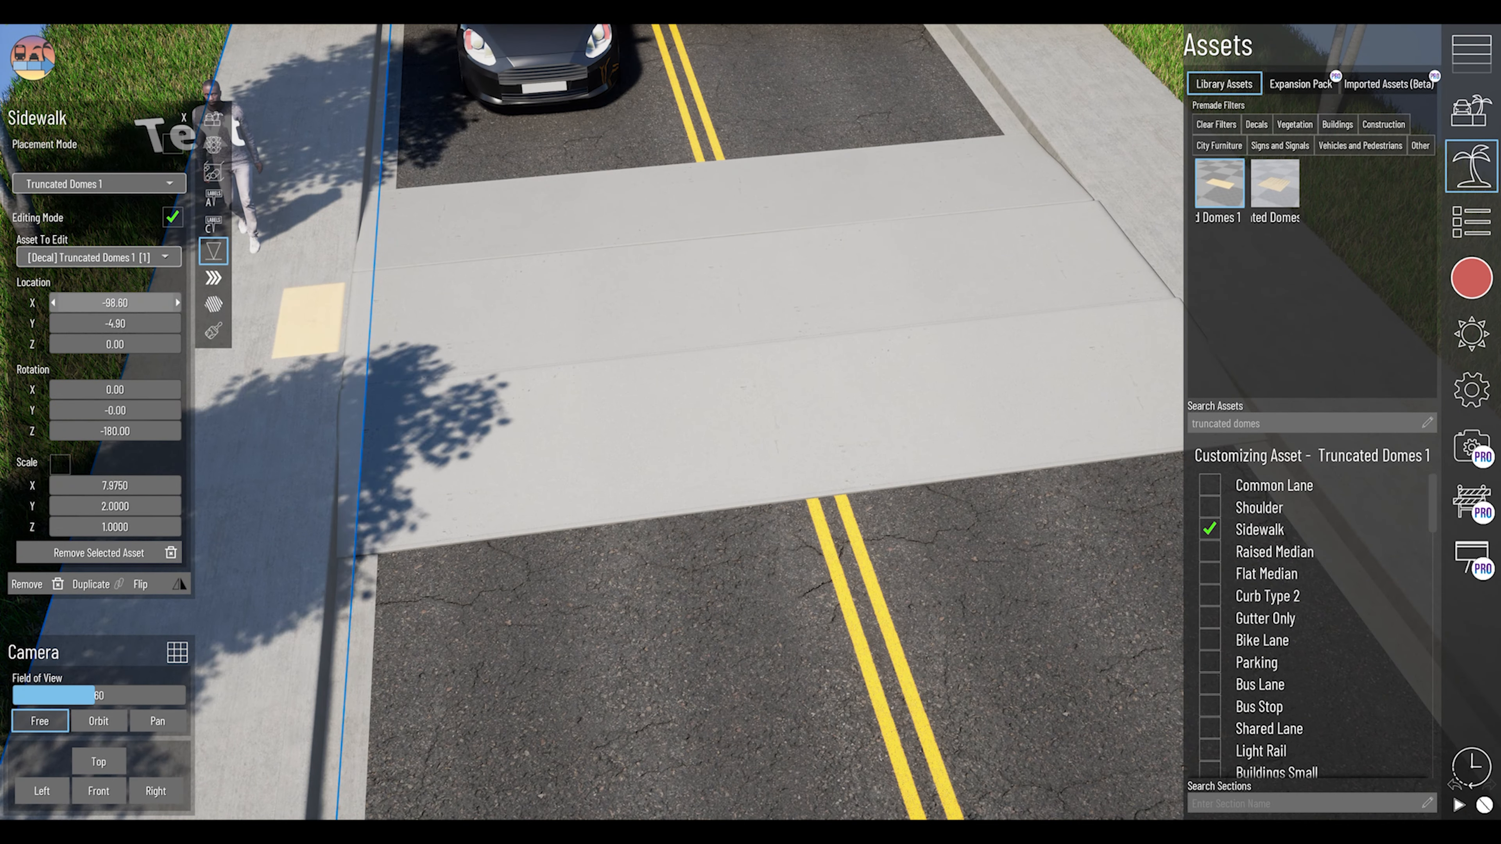
pyautogui.click(127, 183)
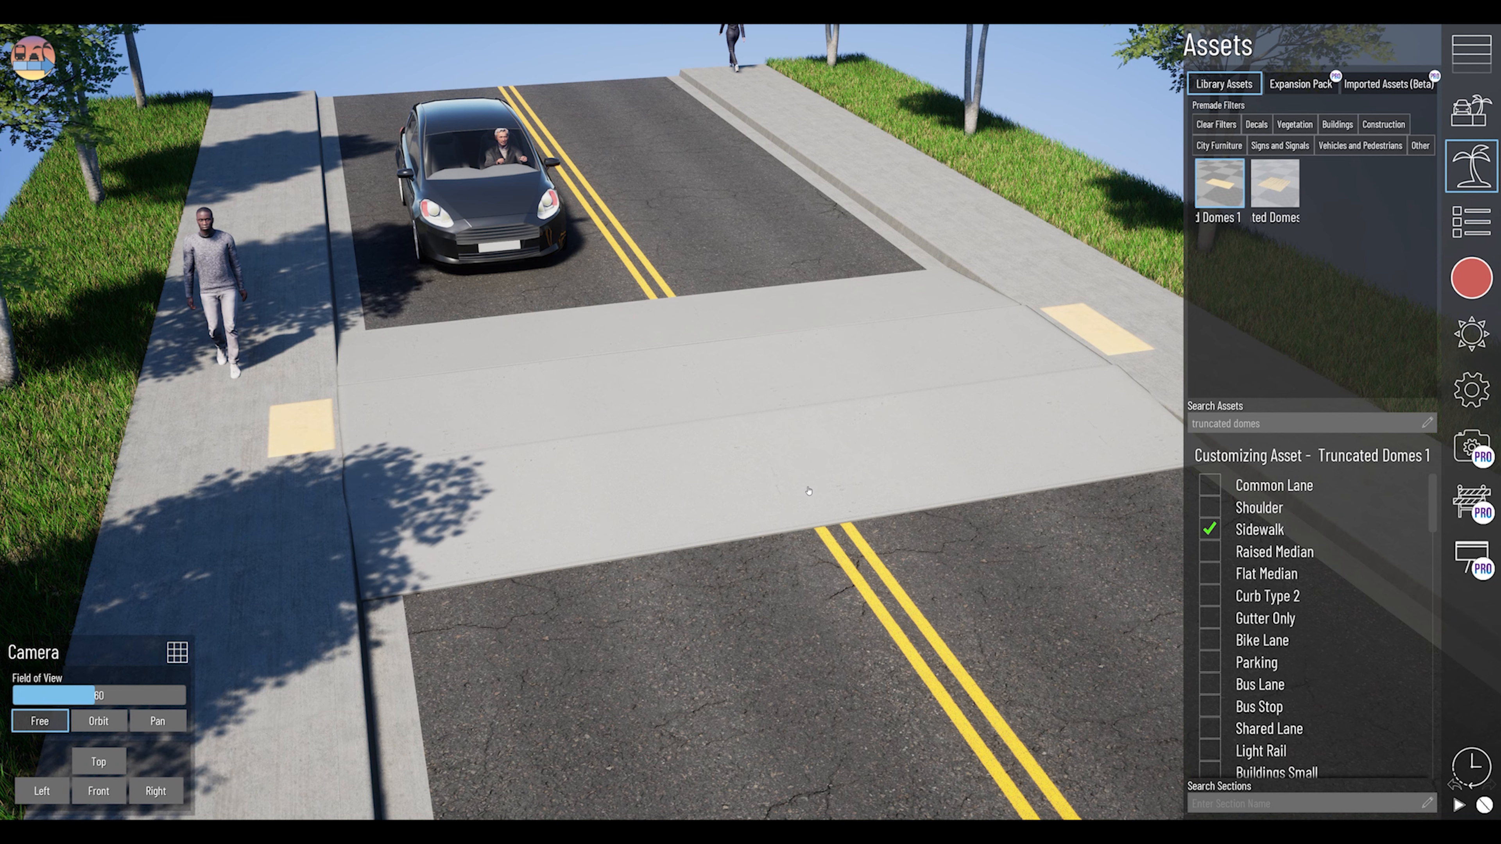
# Select the Sidewalk Standard slab, followed by the second Sidewalk Ramp, for editing in the Common Lane.
pyautogui.moveTo(906, 551); pyautogui.dragTo(361, 414, button='right')
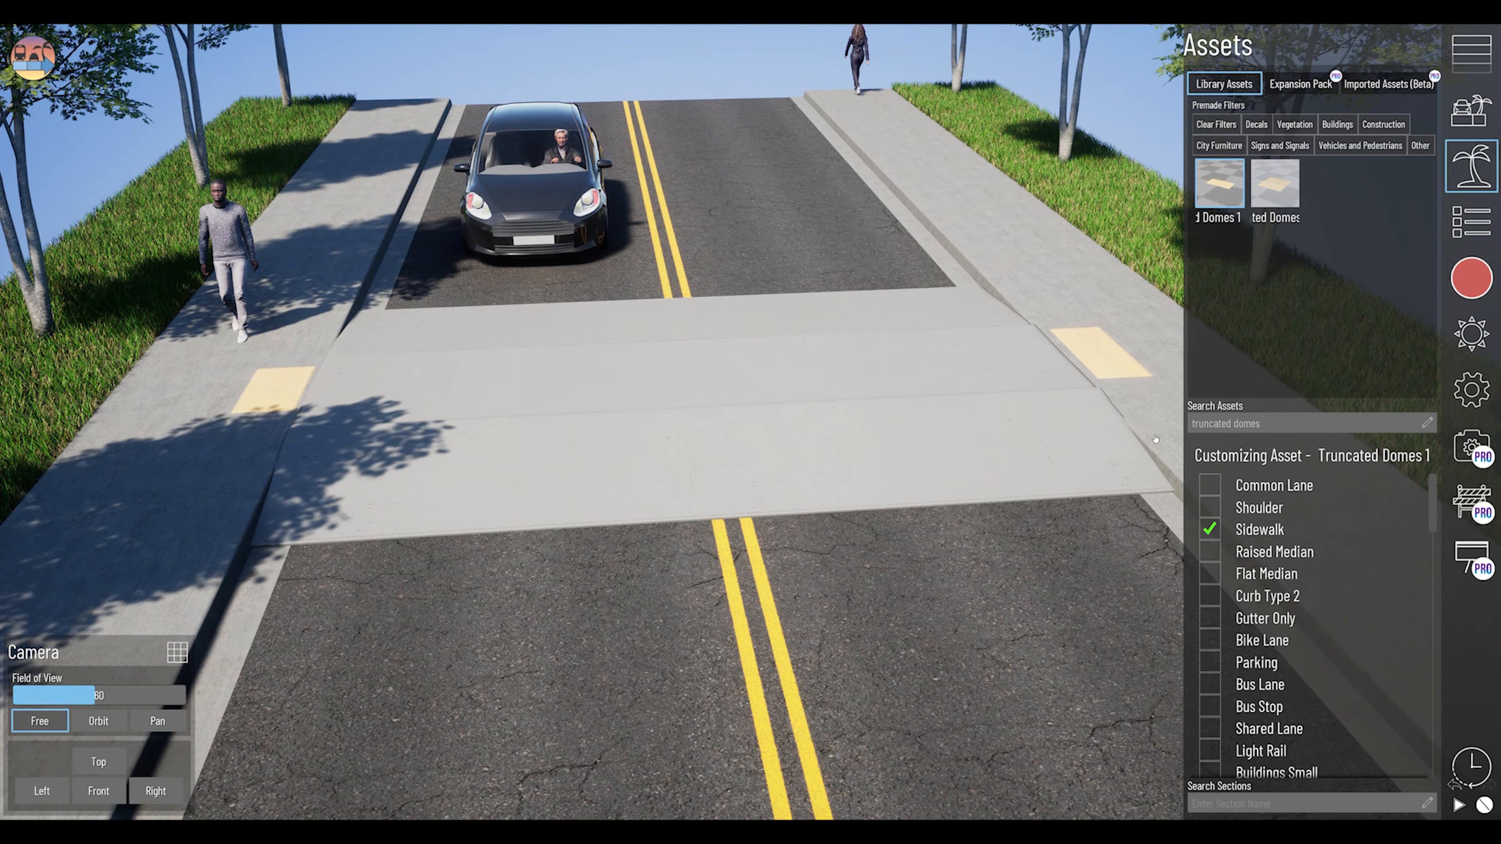
pyautogui.moveTo(650, 500); pyautogui.dragTo(733, 429, button='right')
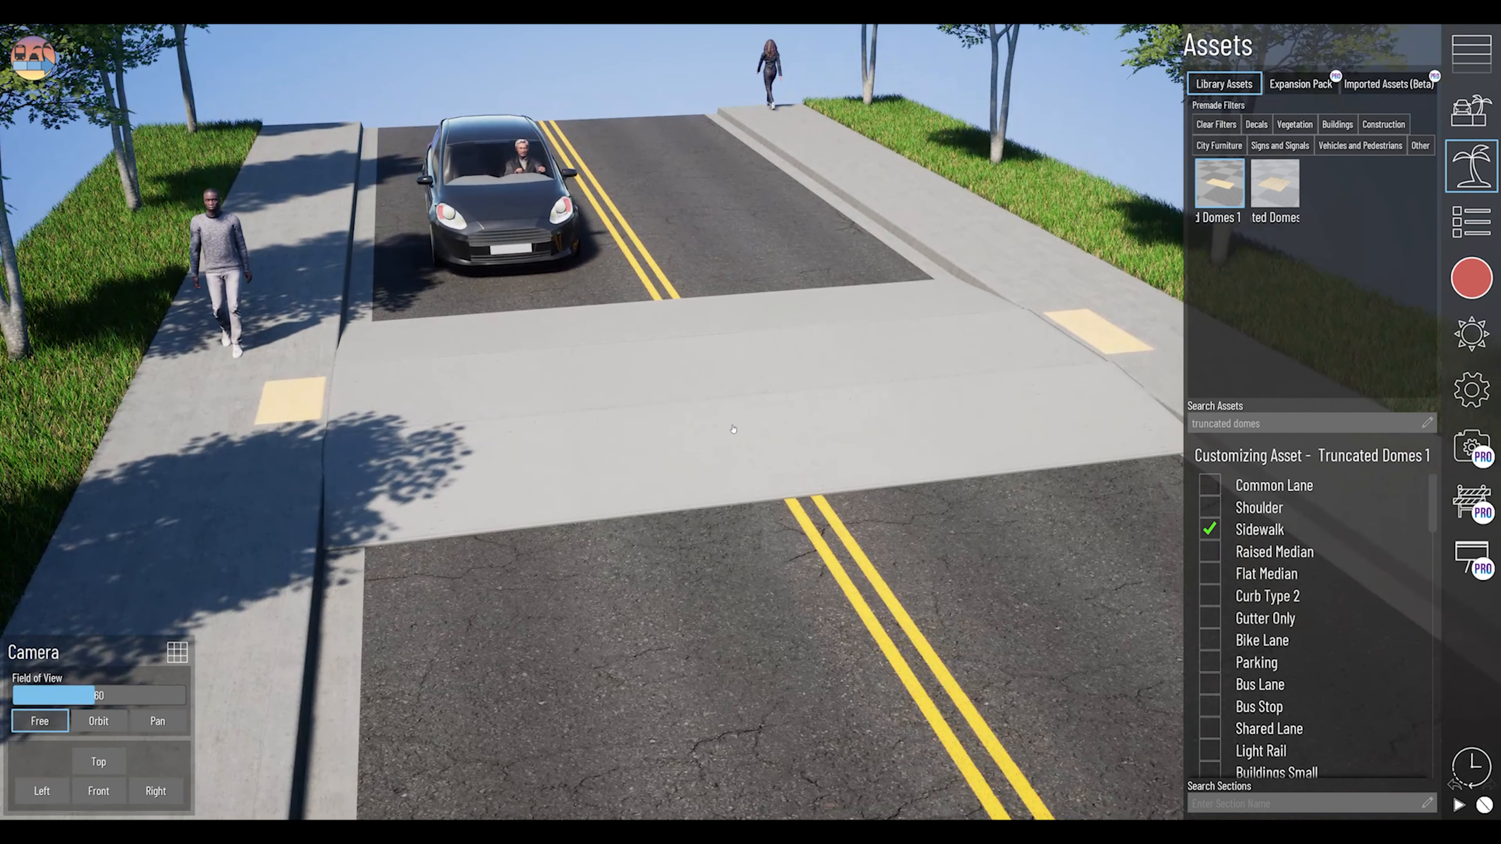
pyautogui.moveTo(894, 439); pyautogui.dragTo(818, 468, button='right')
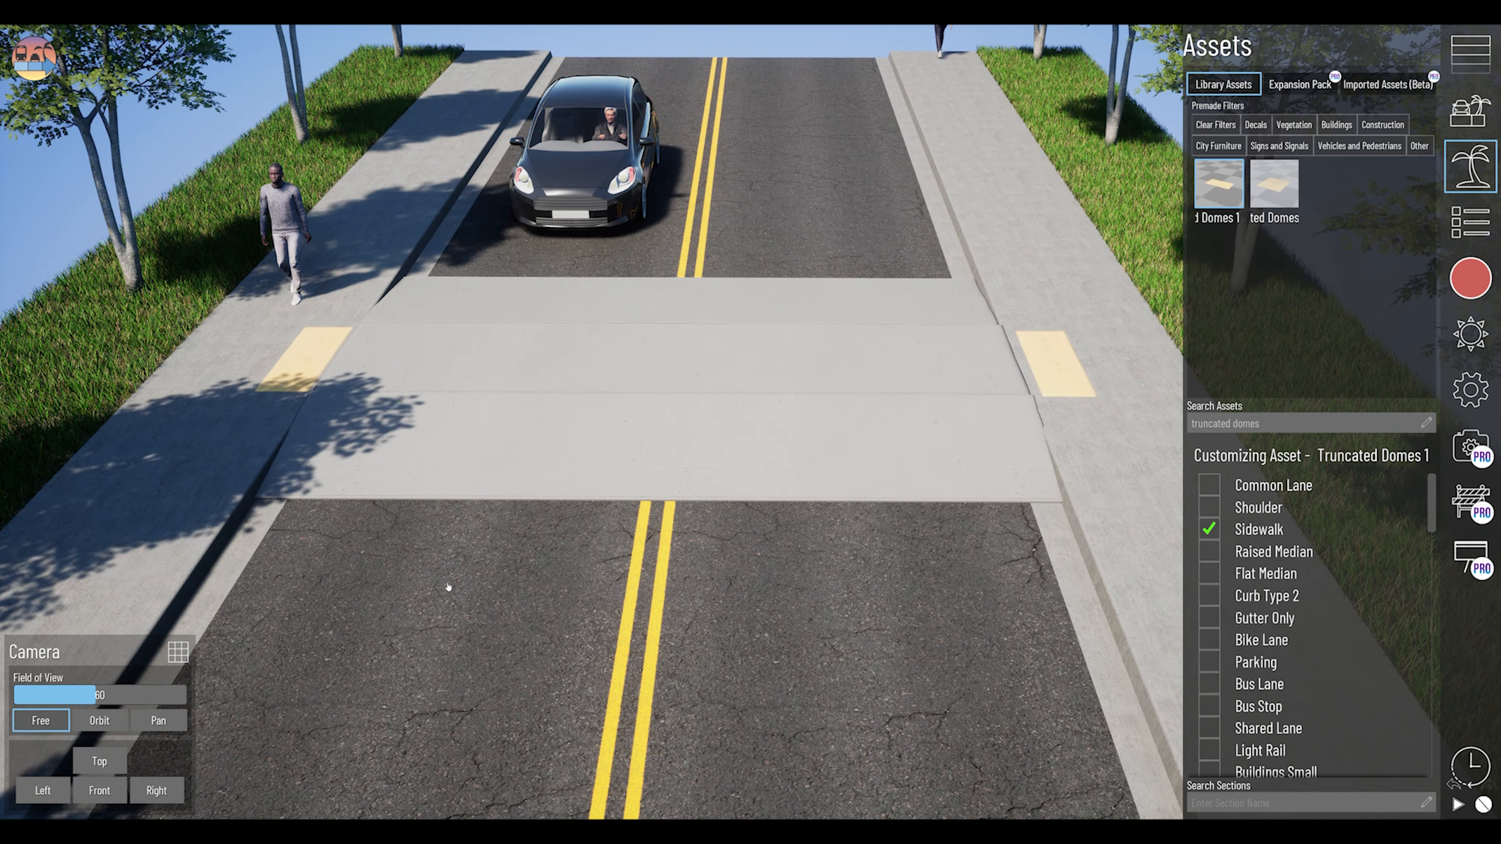
pyautogui.click(137, 260)
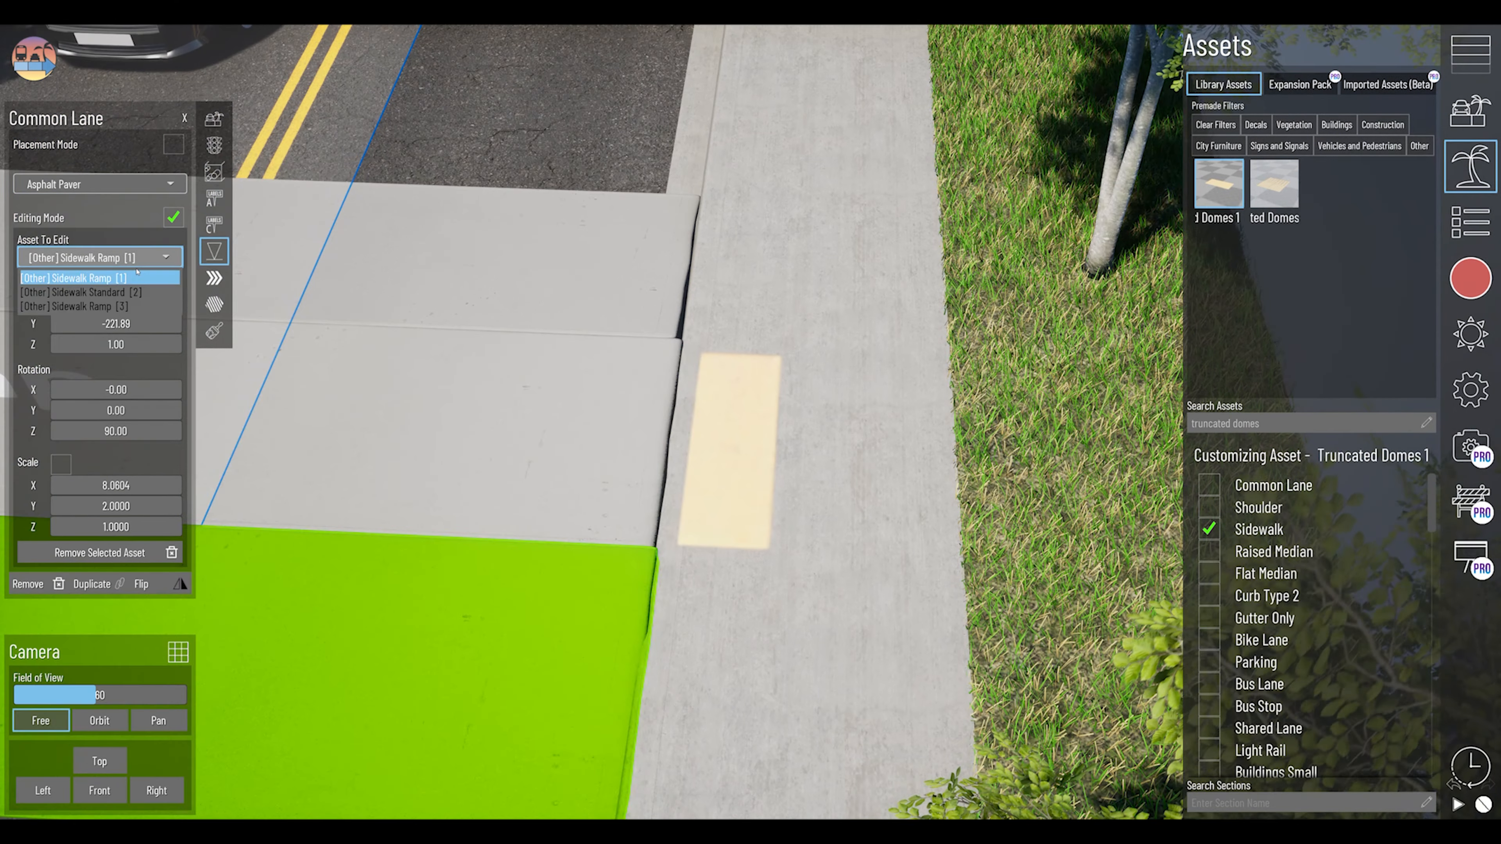
pyautogui.click(118, 292)
pyautogui.click(118, 258)
pyautogui.click(118, 306)
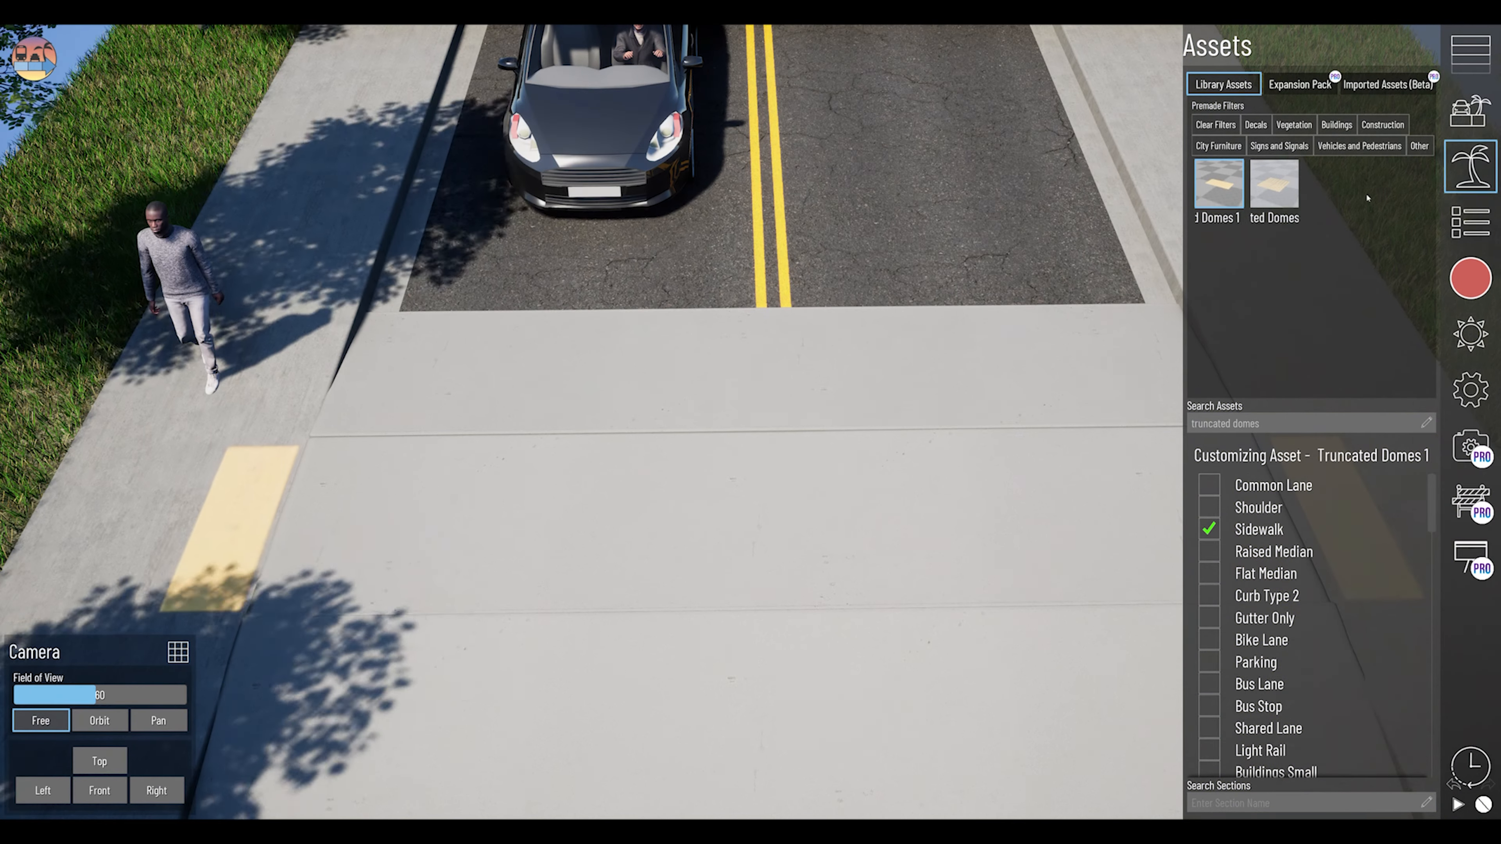
# Filter the library to Signs and Signals and place In Street Stop Signs on the road centreline on both sides of the crossing.
pyautogui.click(1279, 145)
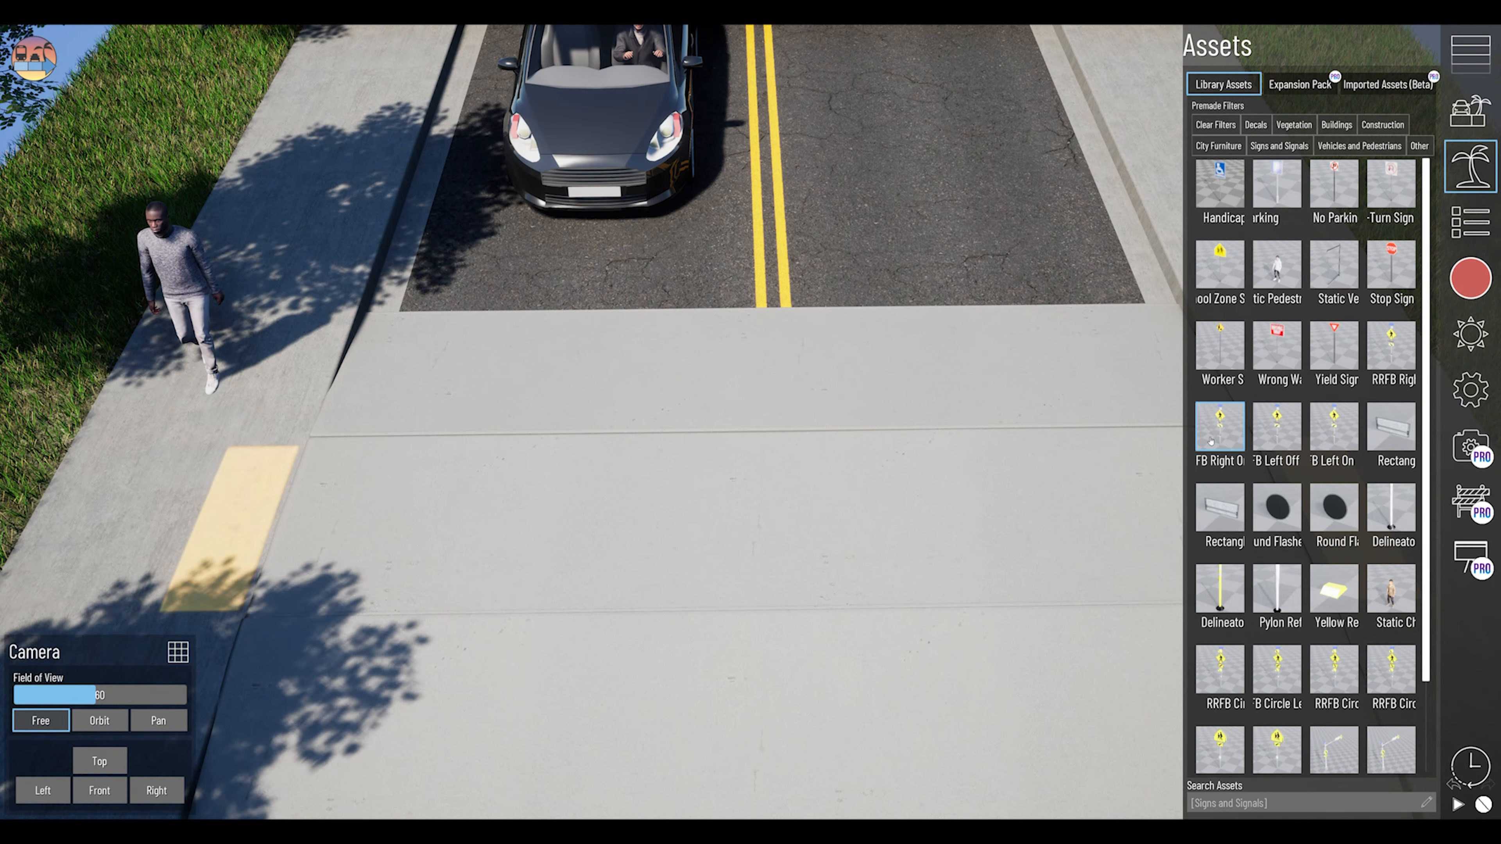
pyautogui.click(1271, 273)
pyautogui.scroll(-2, 1271, 273)
pyautogui.scroll(-2, 1272, 273)
pyautogui.click(1219, 364)
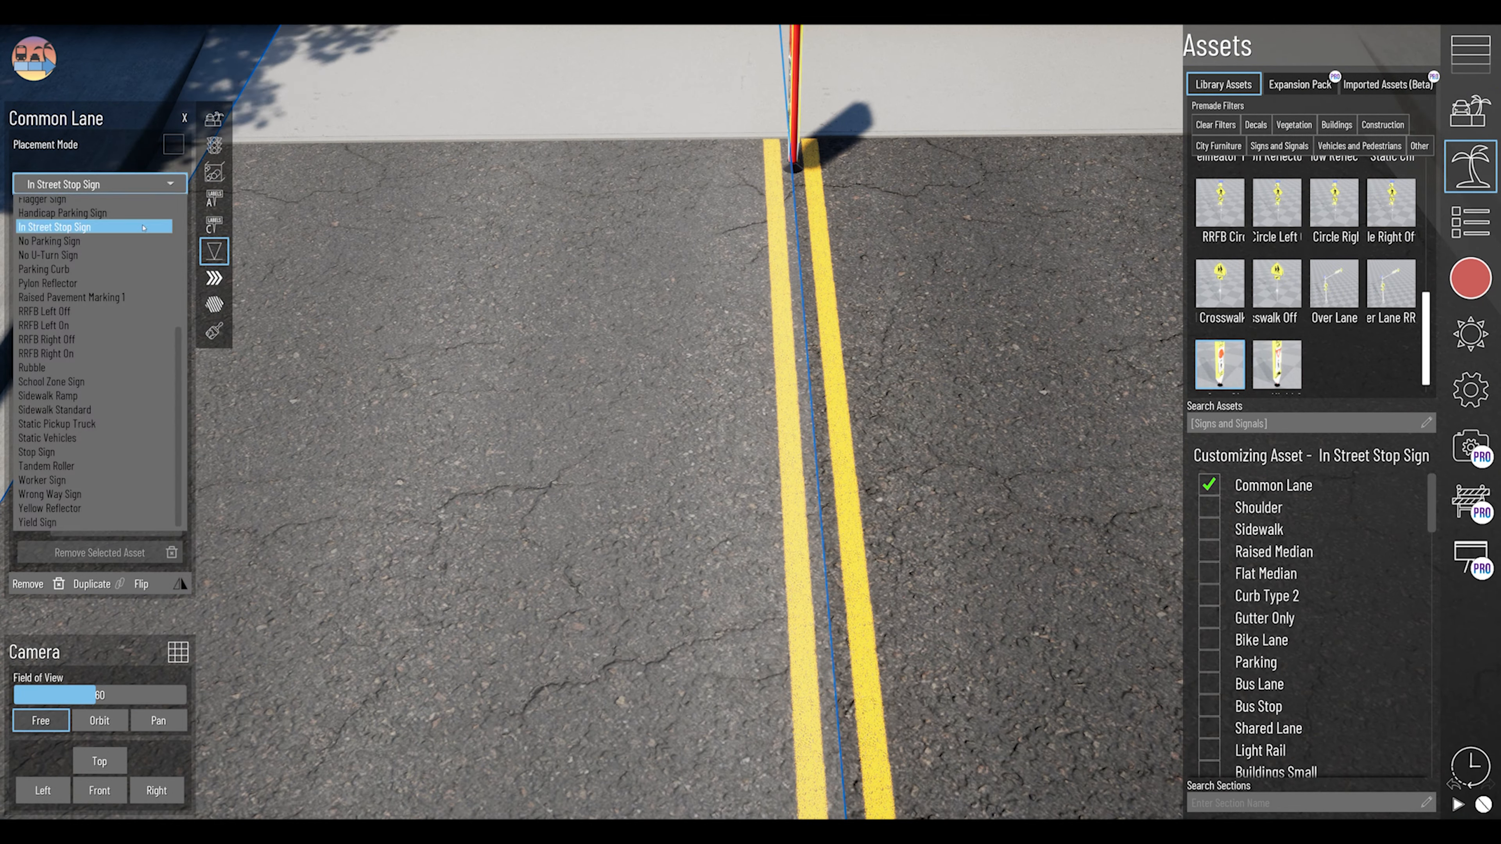
pyautogui.click(143, 228)
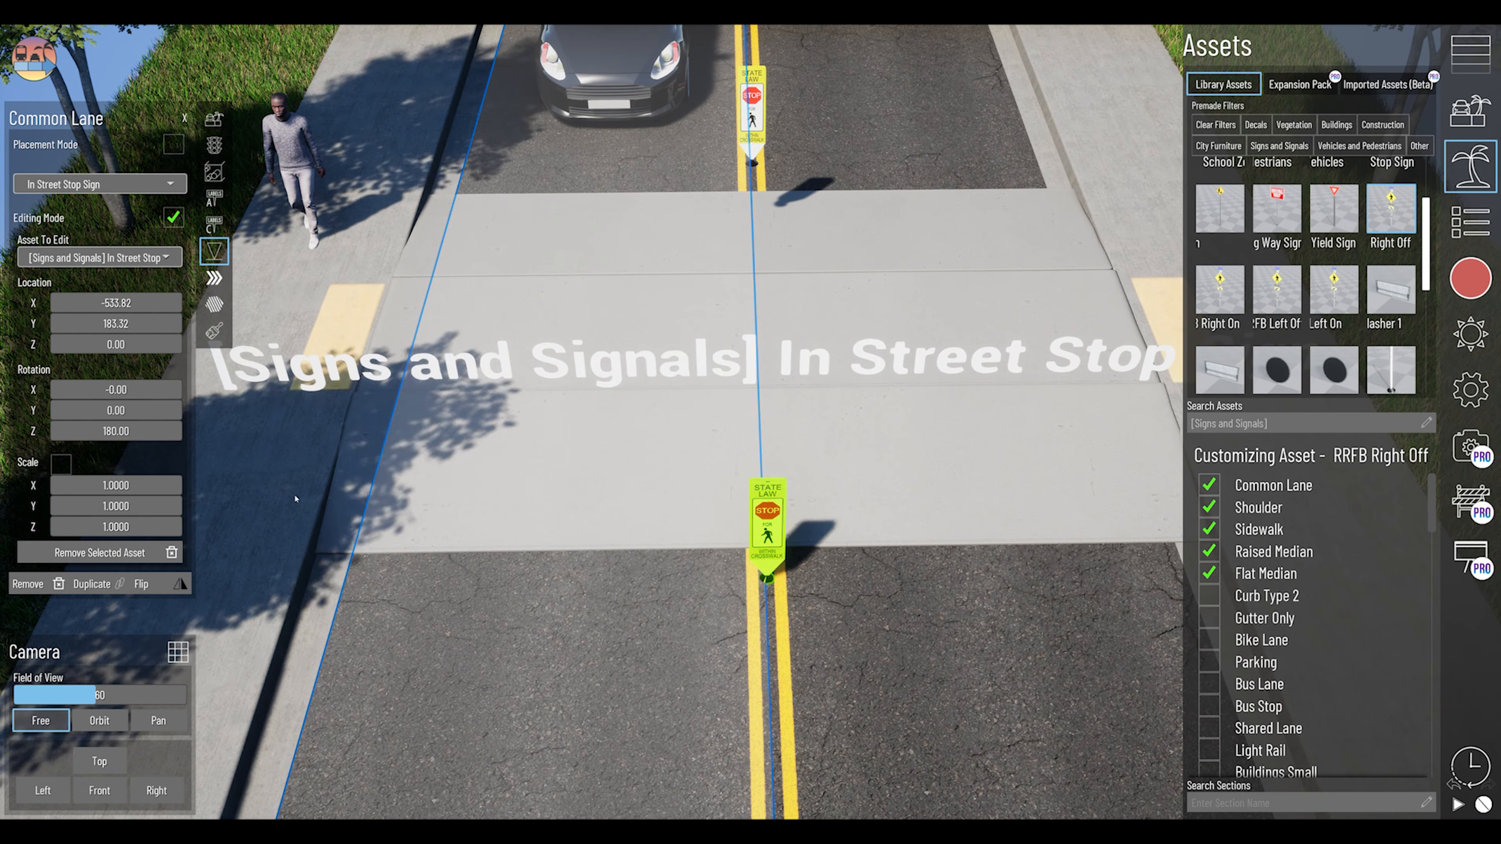
# Place RRFB pedestrian signs on both sidewalks beside the raised crossing, starting with RRFB Right On.
pyautogui.click(295, 499)
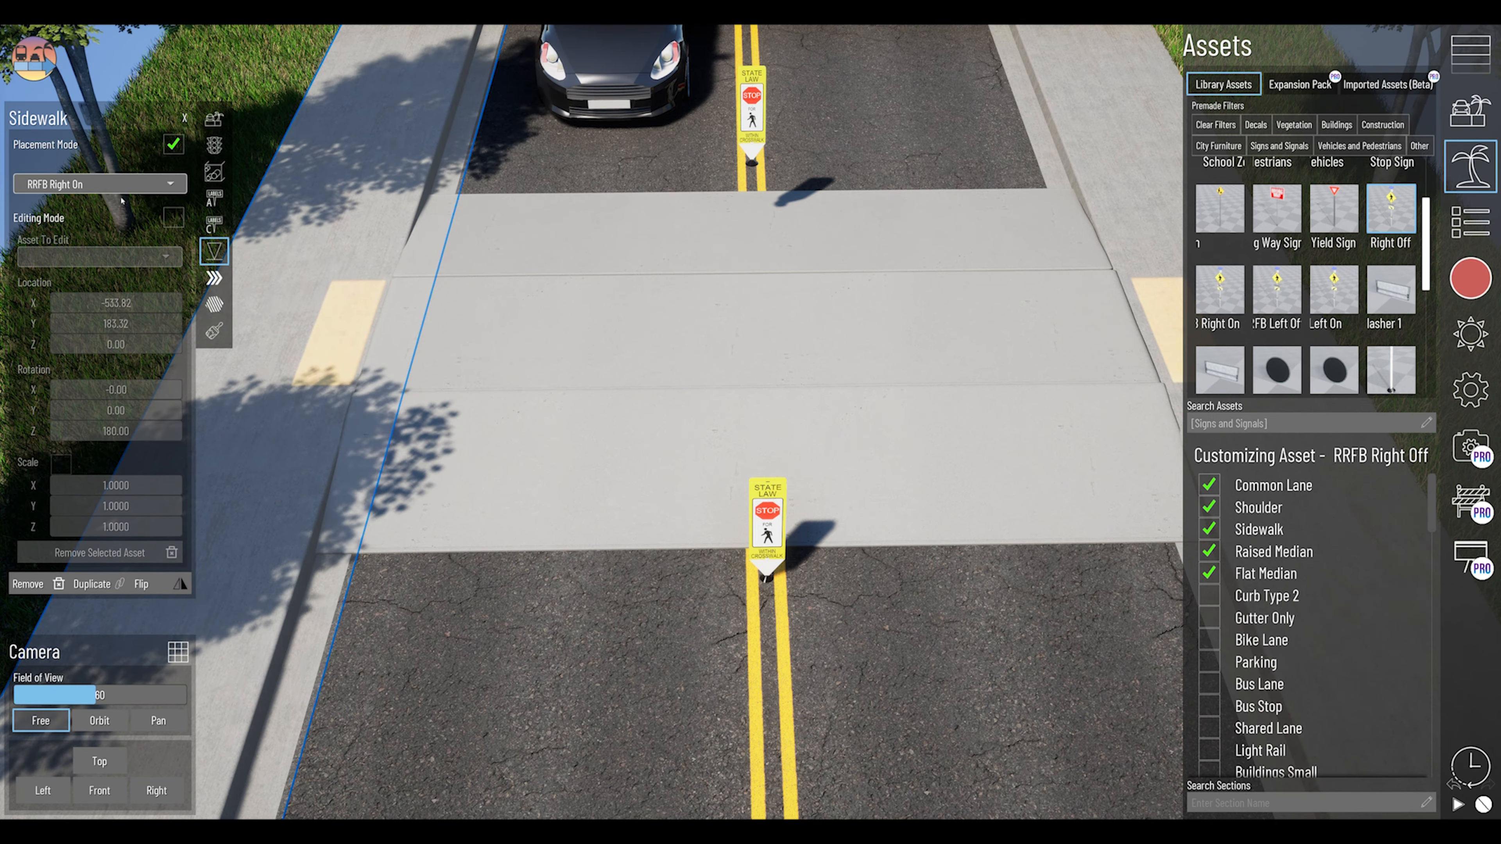
pyautogui.press('d')
pyautogui.click(1004, 462)
pyautogui.click(173, 144)
pyautogui.click(100, 183)
pyautogui.click(134, 367)
pyautogui.rightClick(824, 192)
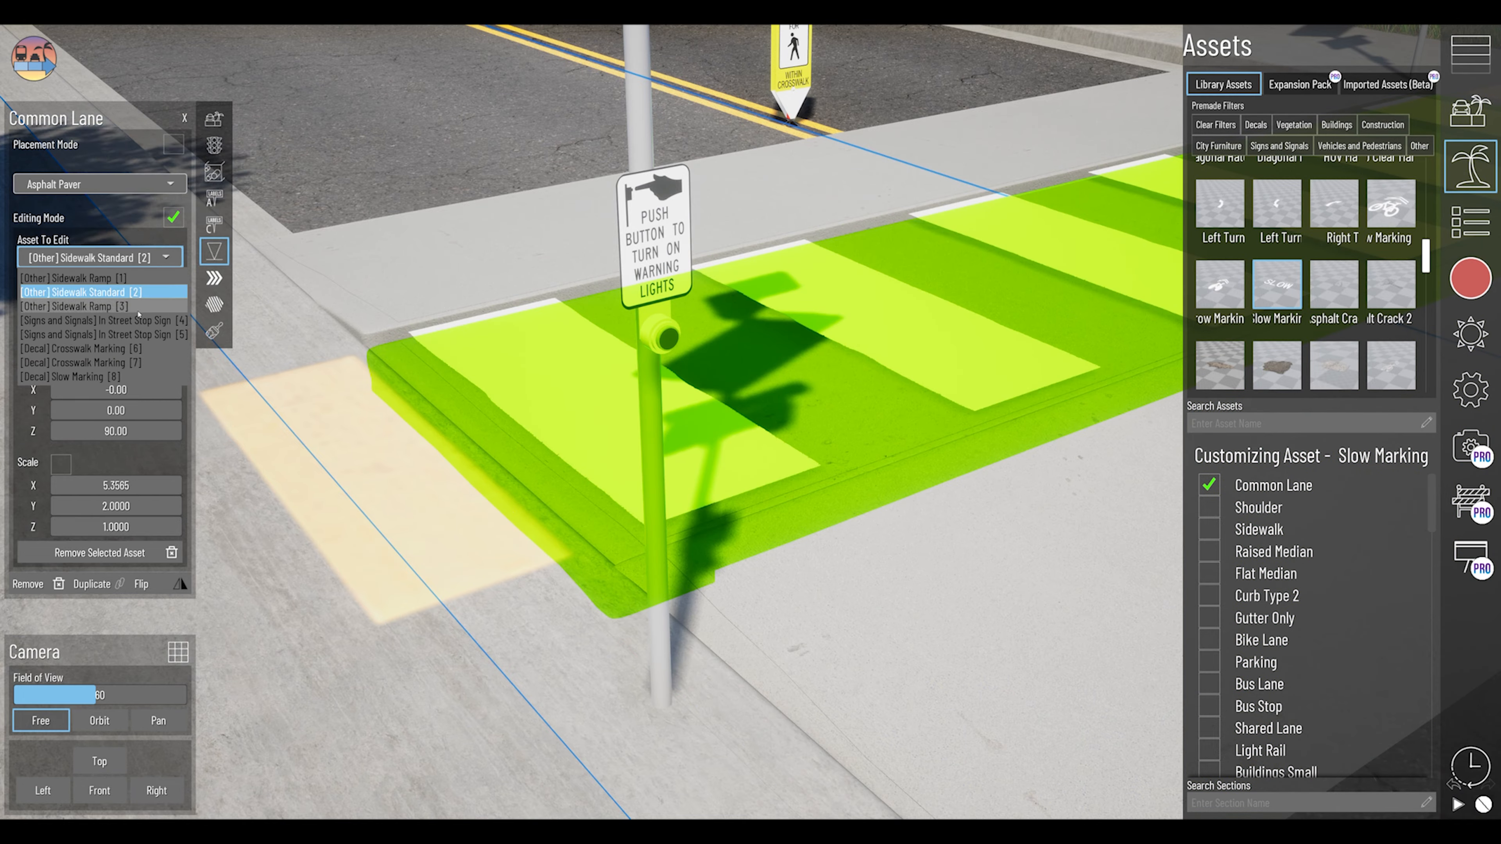
# Select the second Sidewalk Ramp for editing and review the raised crosswalk, its signs and markings from several angles.
pyautogui.click(139, 306)
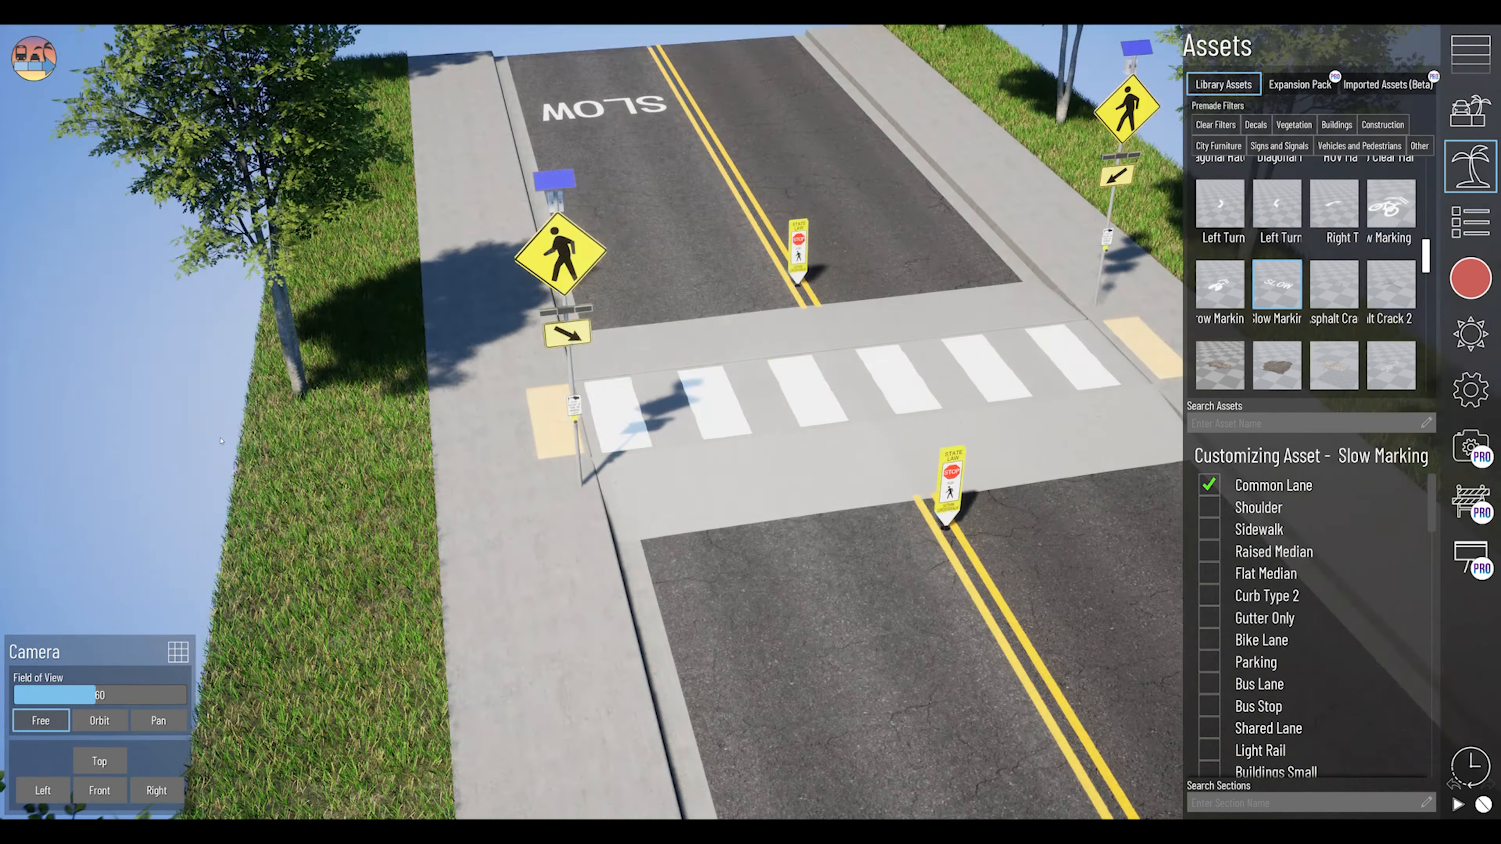
pyautogui.moveTo(732, 469); pyautogui.dragTo(837, 412, button='right')
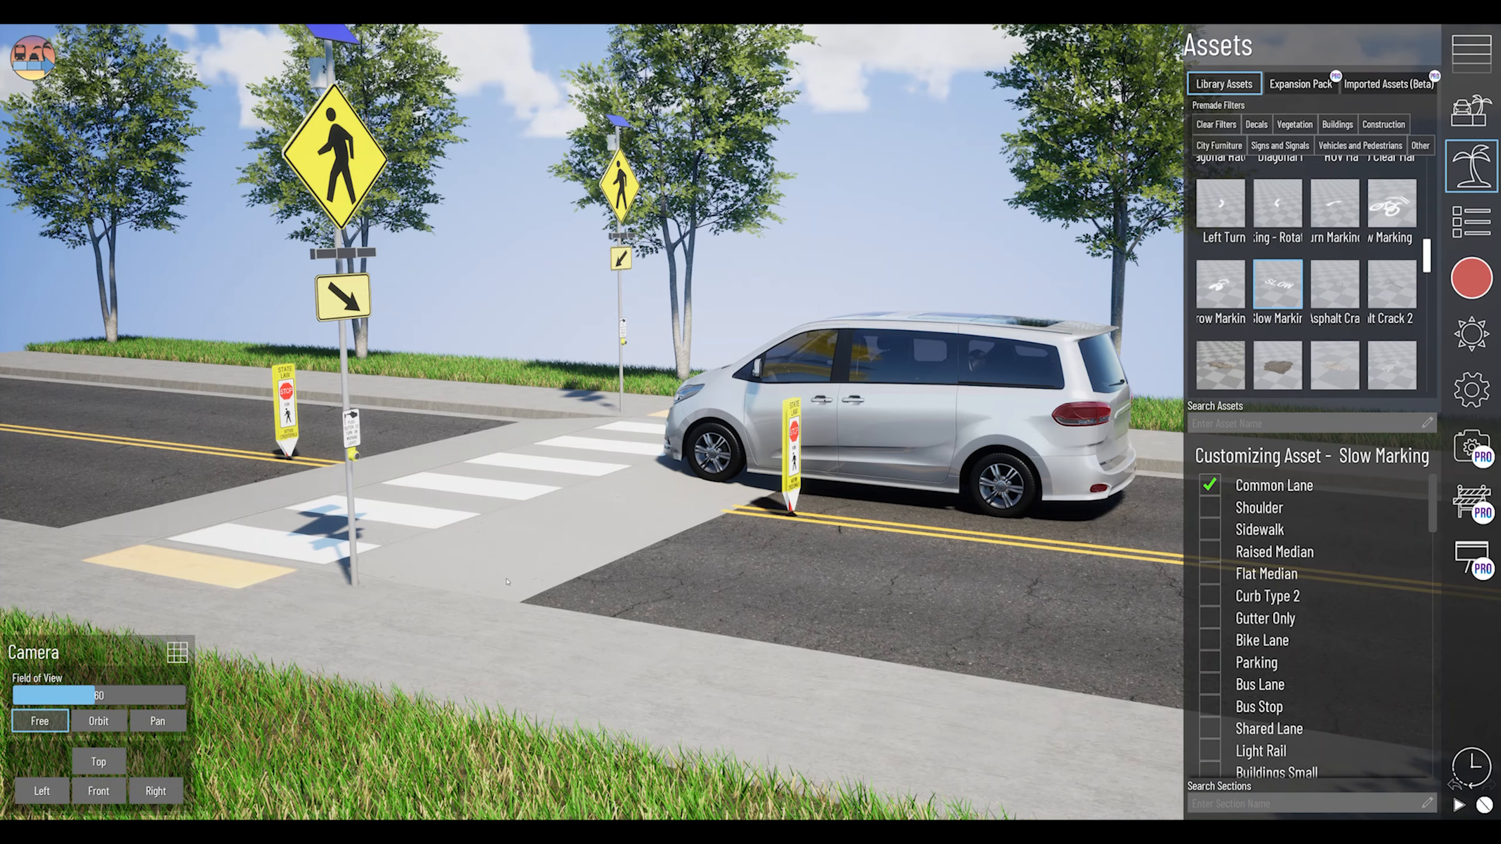
pyautogui.moveTo(507, 581); pyautogui.dragTo(279, 630, button='middle')
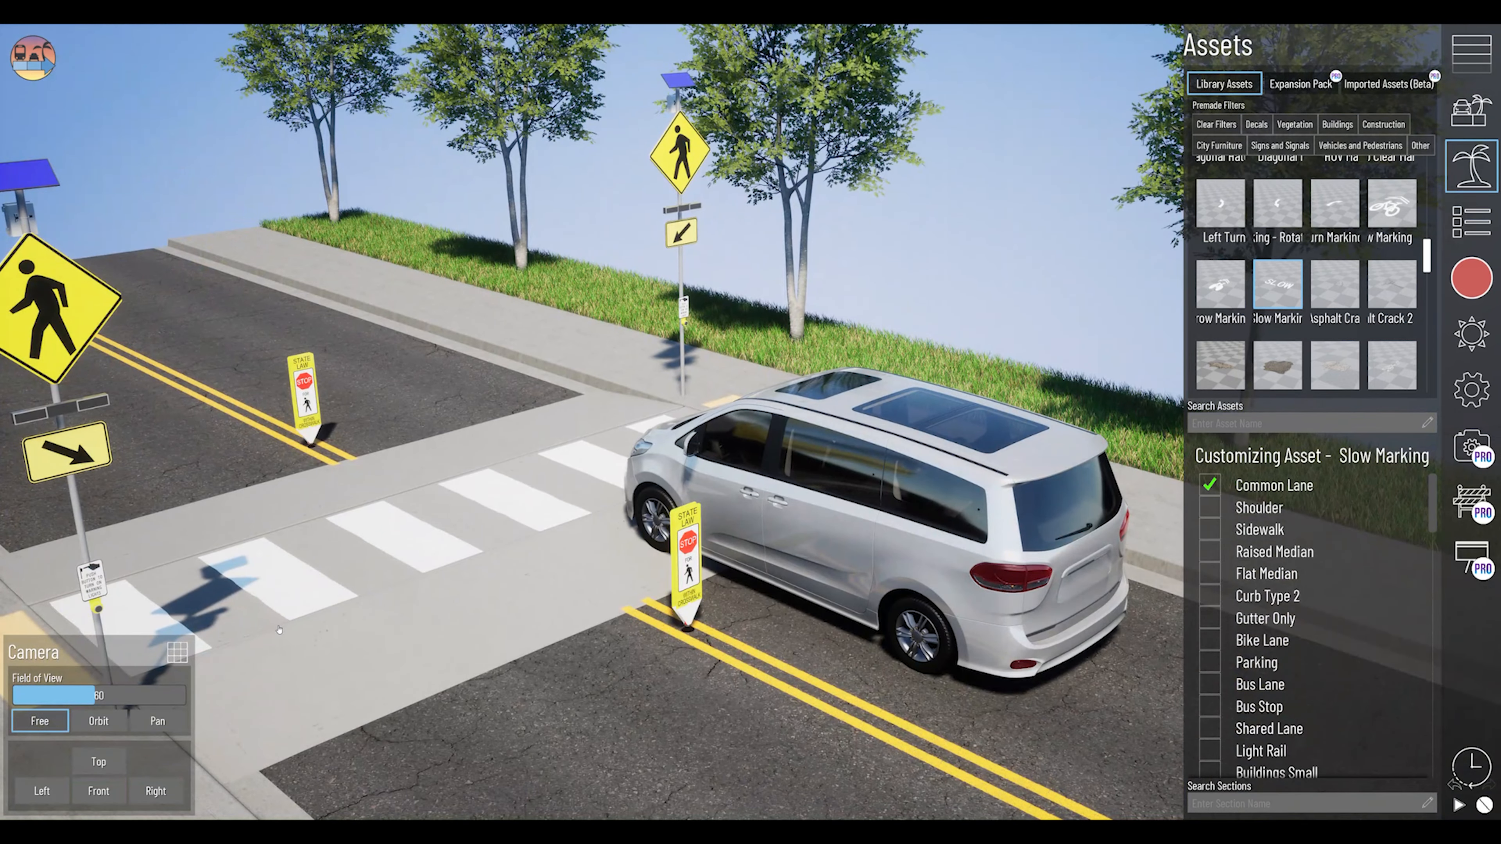
pyautogui.moveTo(361, 664); pyautogui.dragTo(197, 692, button='middle')
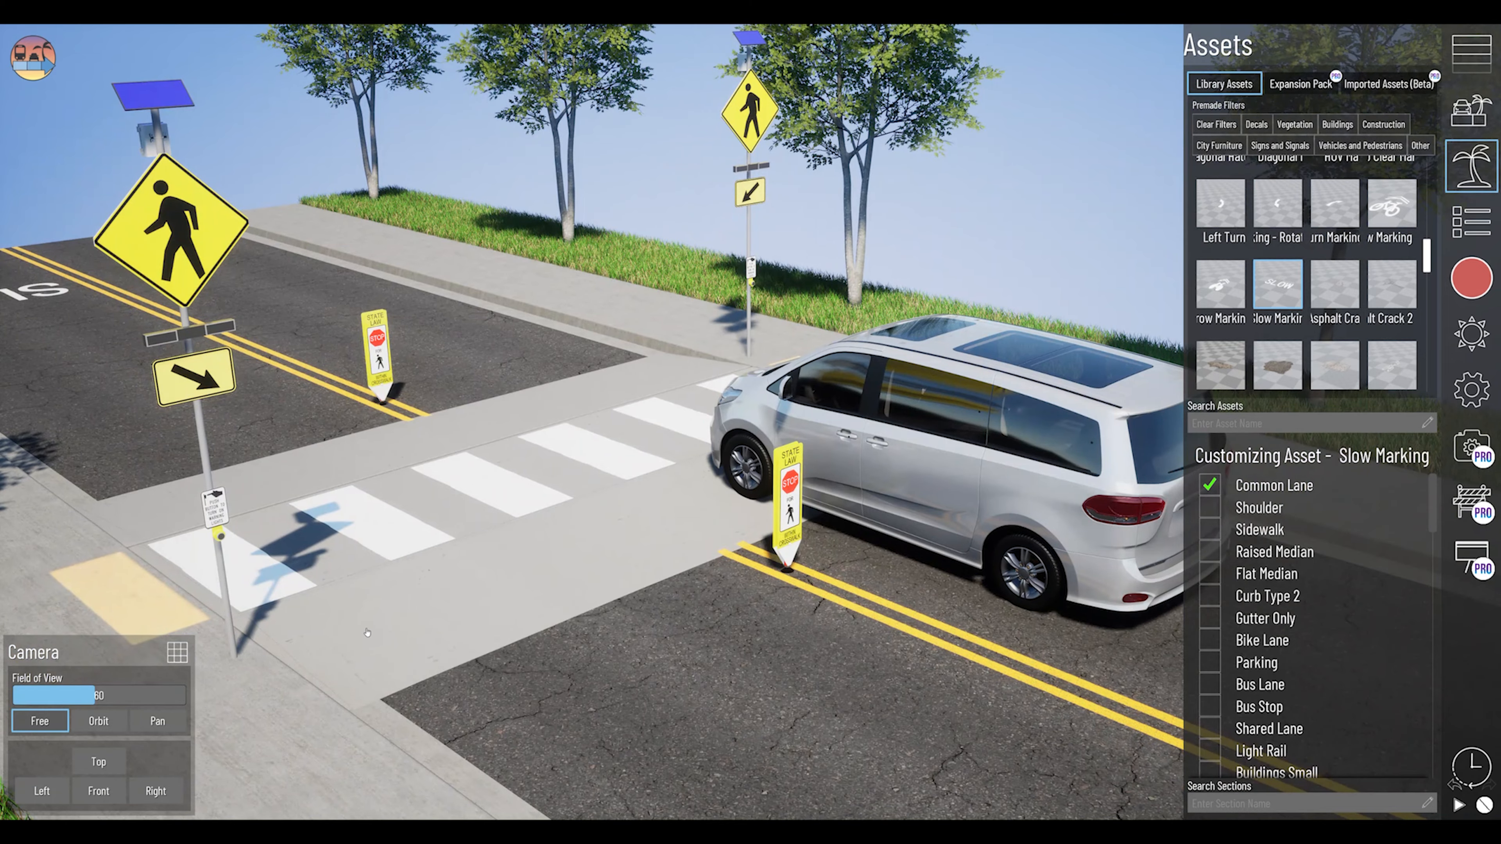
pyautogui.moveTo(367, 632); pyautogui.dragTo(337, 668, button='middle')
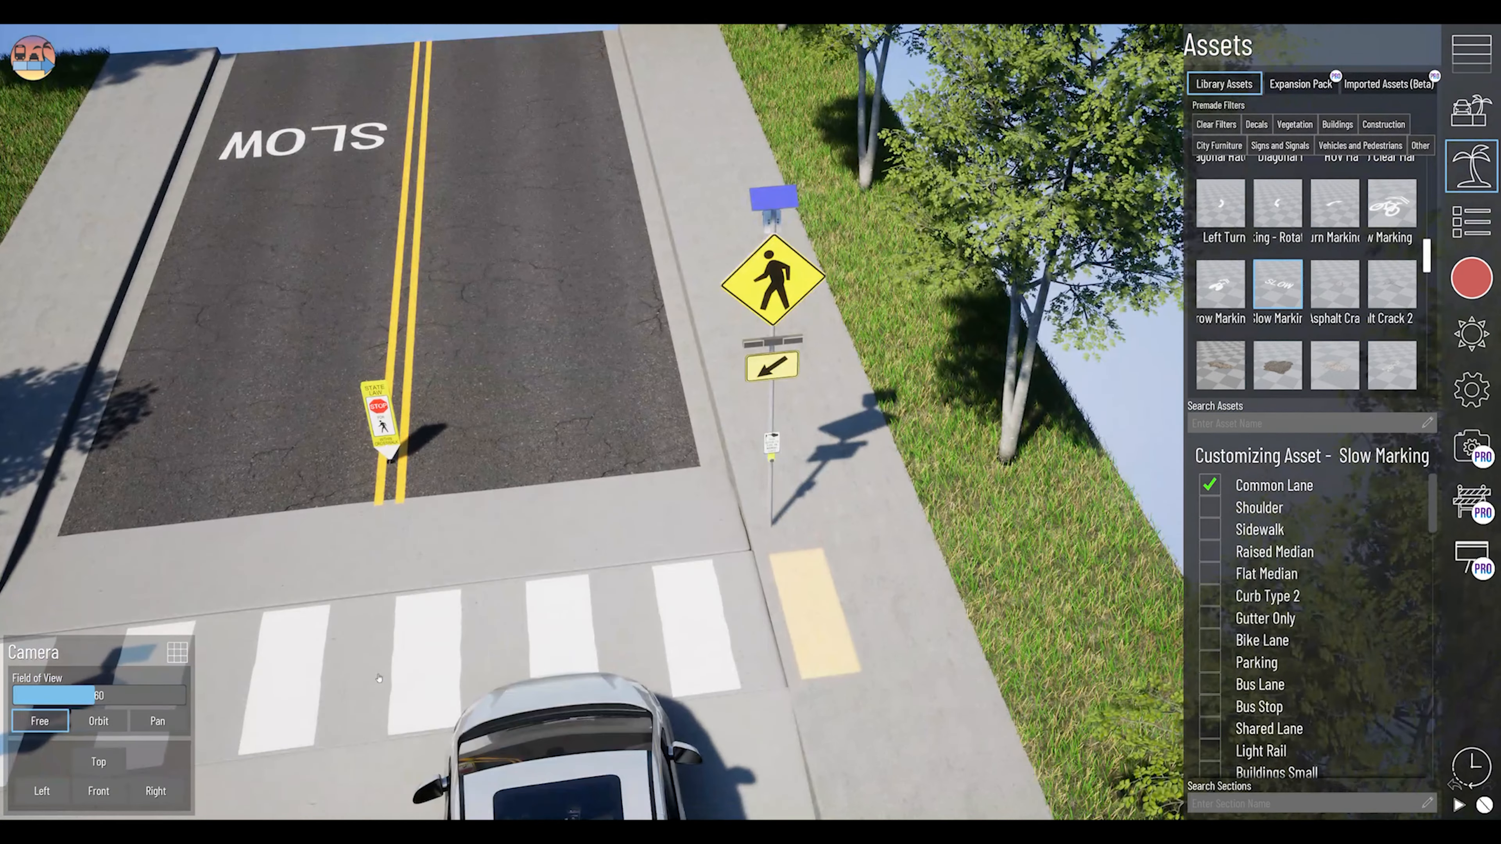